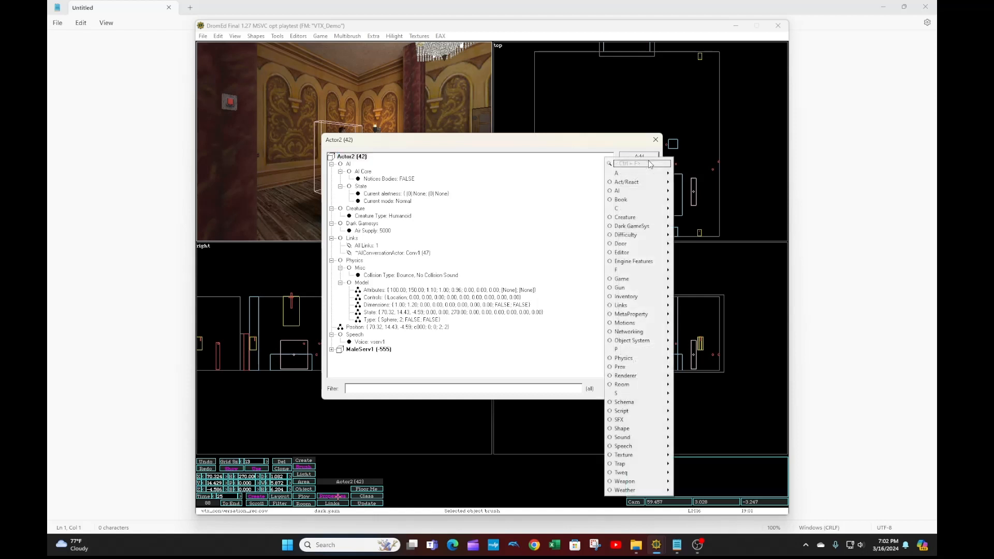
- Add the AI Attributes Hearing property to Actor2 and set it to Below Average
mouse_move(646, 219)
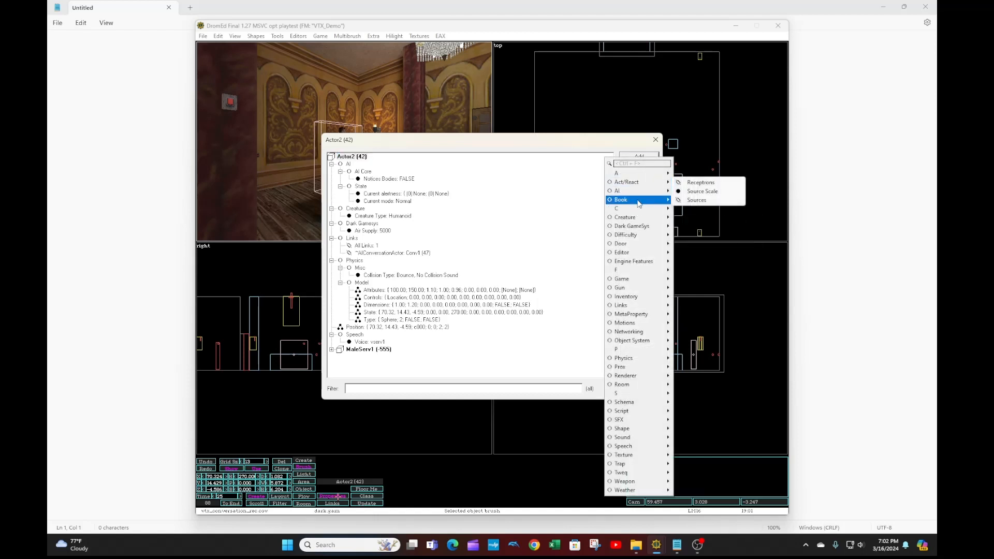
mouse_move(634, 193)
mouse_move(697, 210)
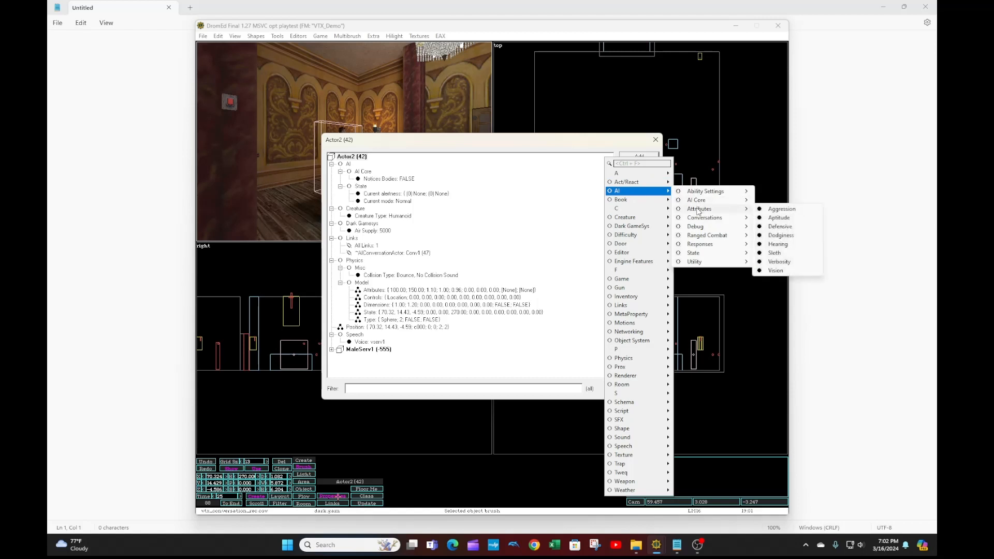
click(790, 244)
click(502, 266)
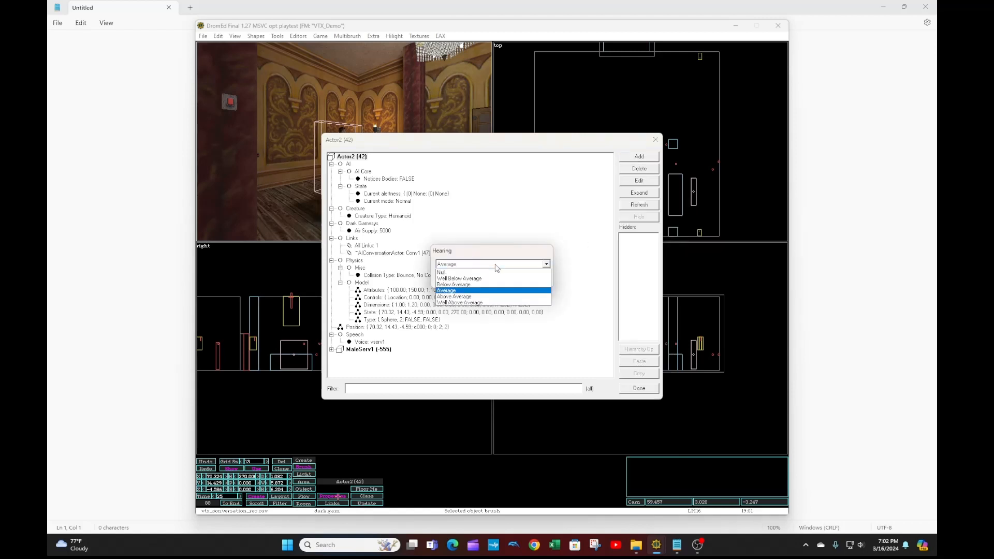
click(492, 286)
click(454, 280)
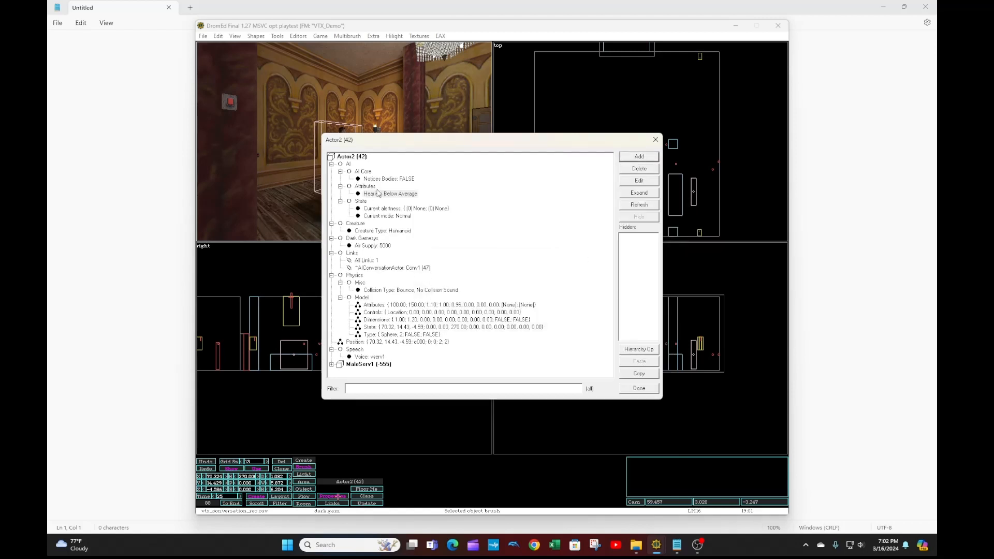
click(626, 391)
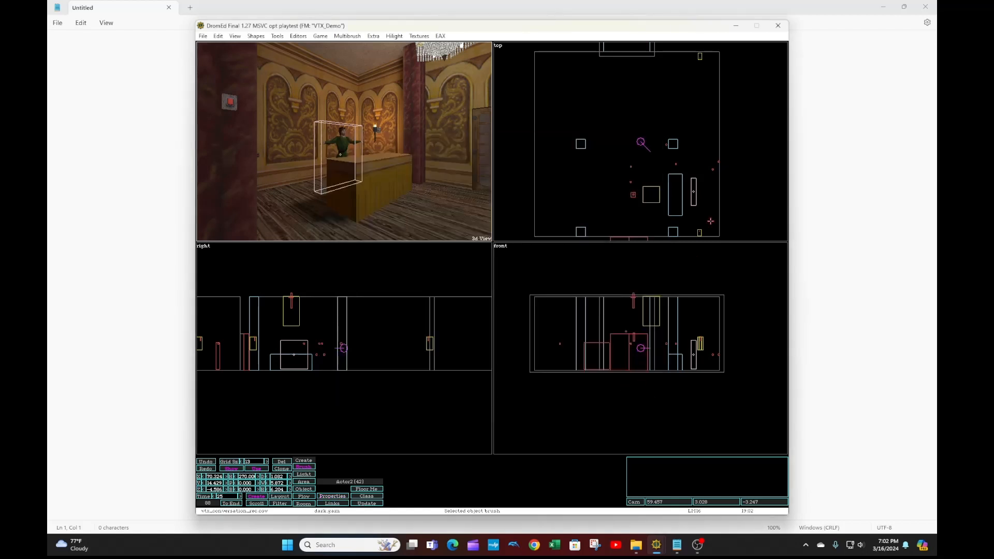
- Place a copy of the ClickMe button inside the nearby pillar
click(713, 159)
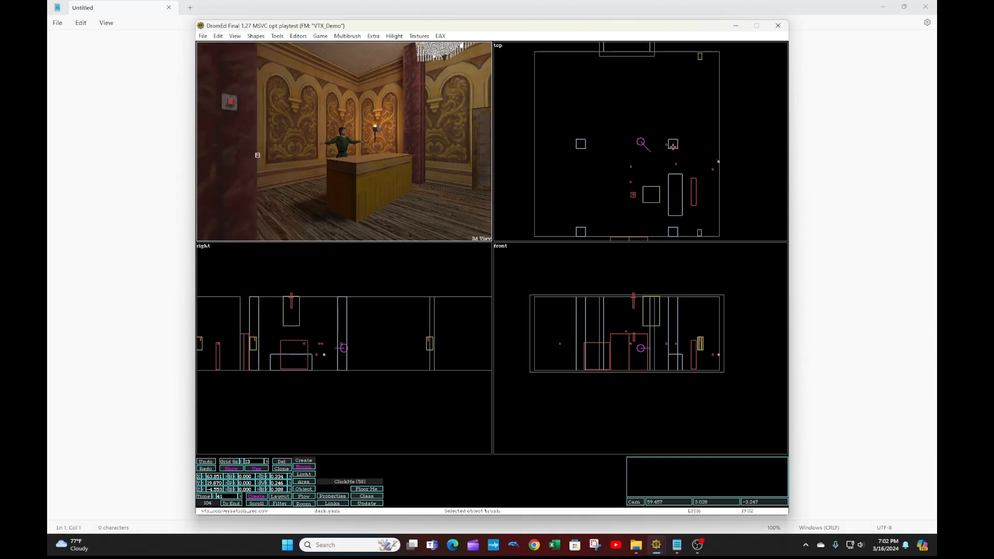
click(715, 165)
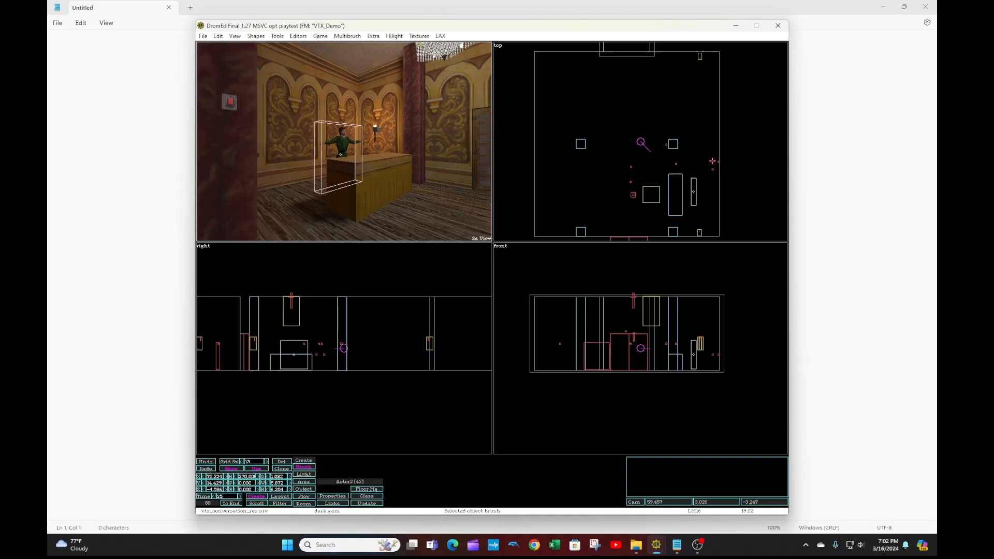
click(712, 160)
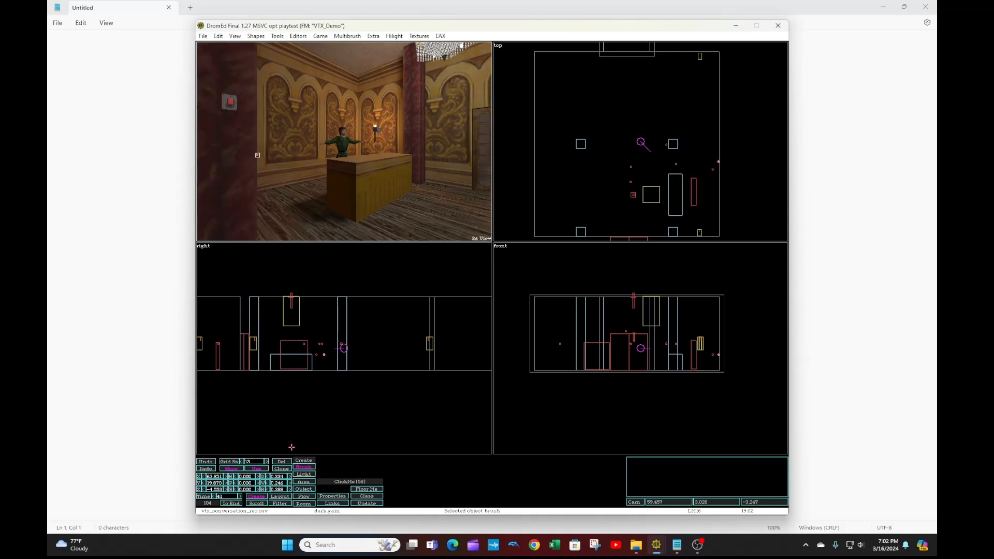
click(334, 355)
drag(717, 193, 703, 185)
- Rename the new button inside the pillar ClickMe2
click(326, 495)
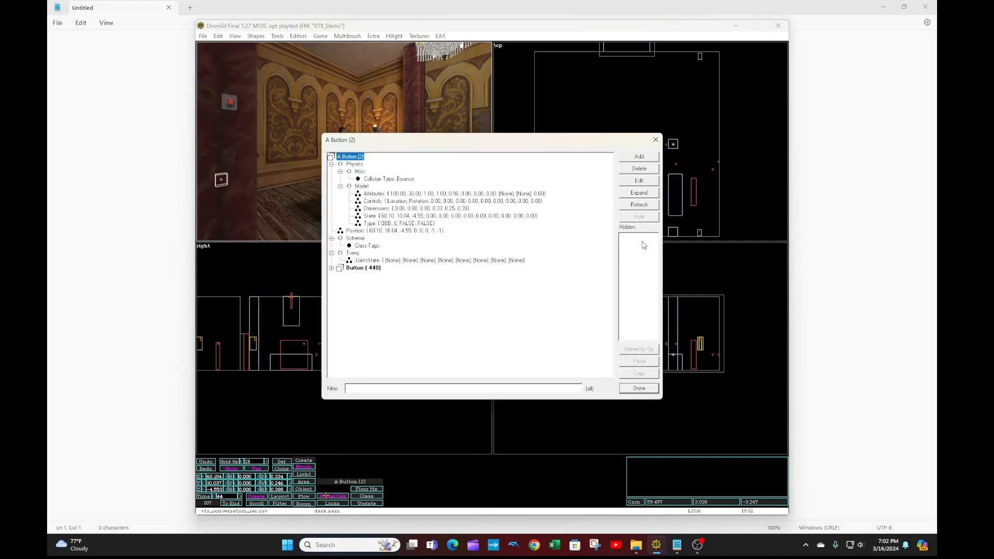
click(639, 180)
text(ClickMe2)
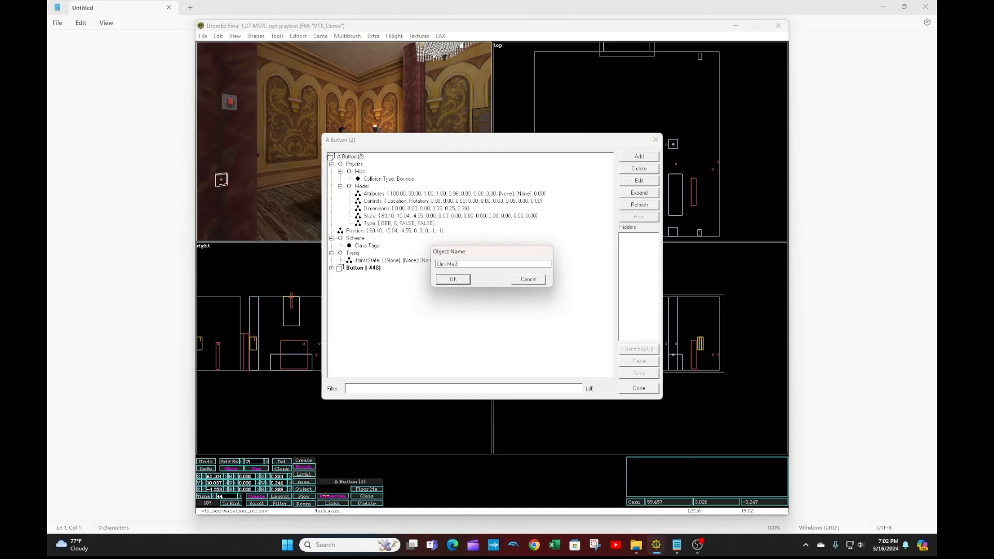
key(Return)
click(360, 241)
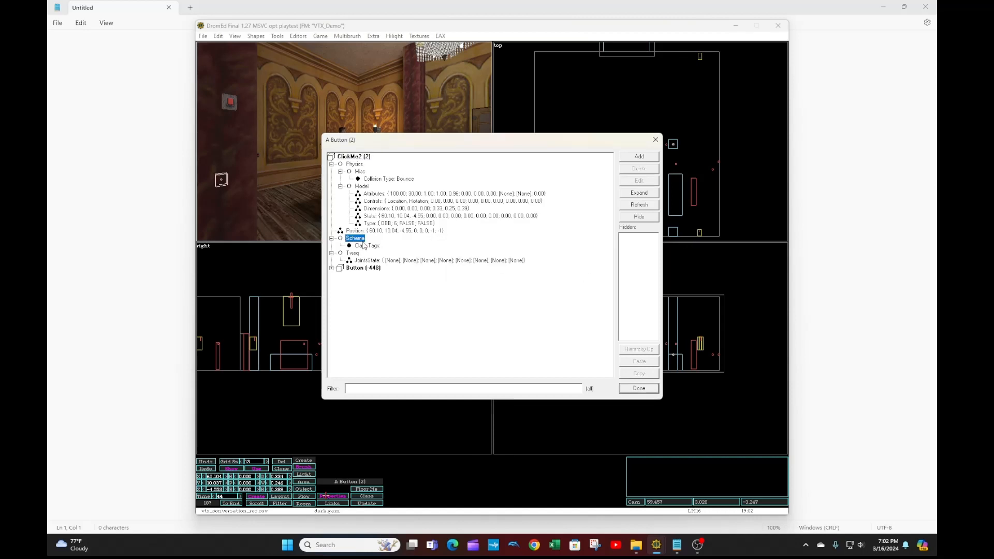
click(637, 389)
- Delete the Schema Class Tags property from the ClickMe button
click(716, 163)
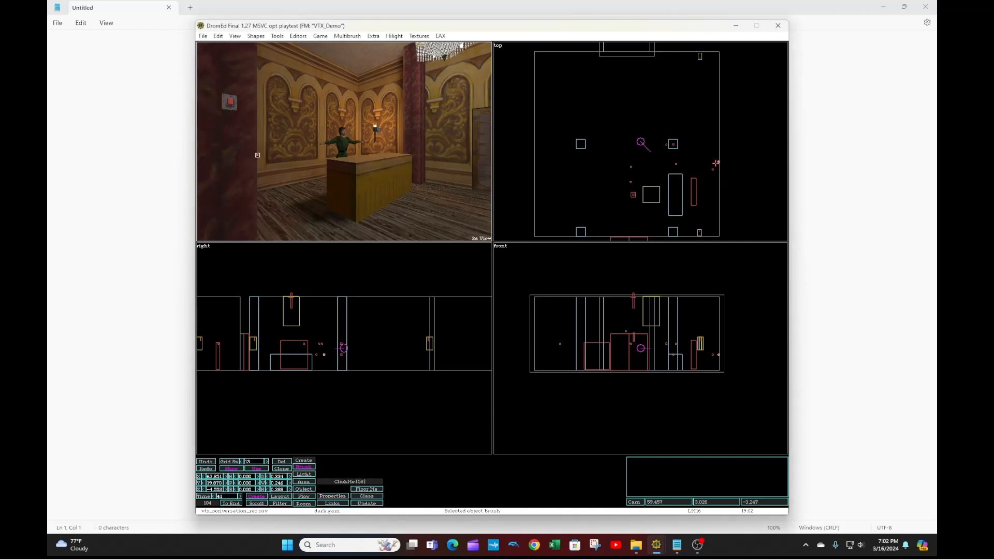
click(334, 496)
click(369, 268)
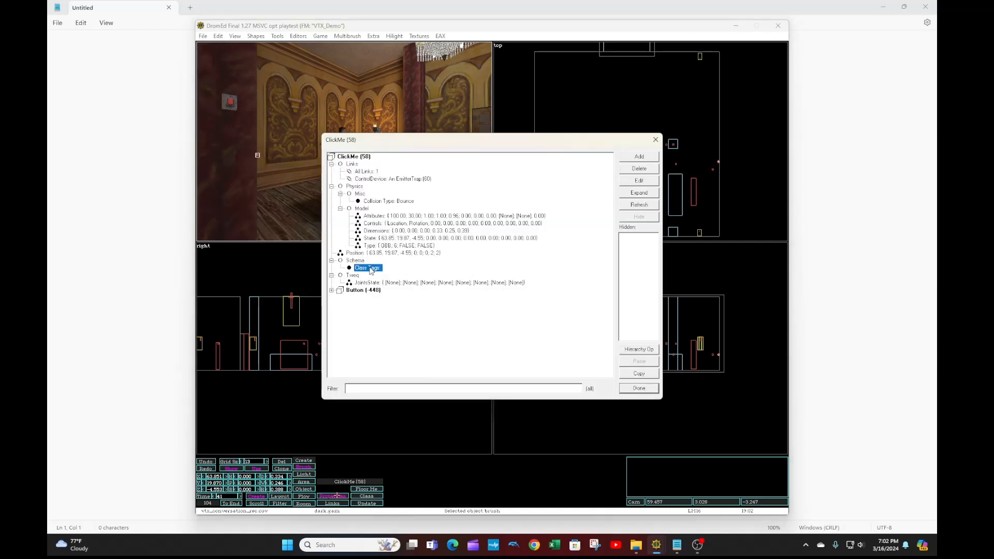
click(633, 170)
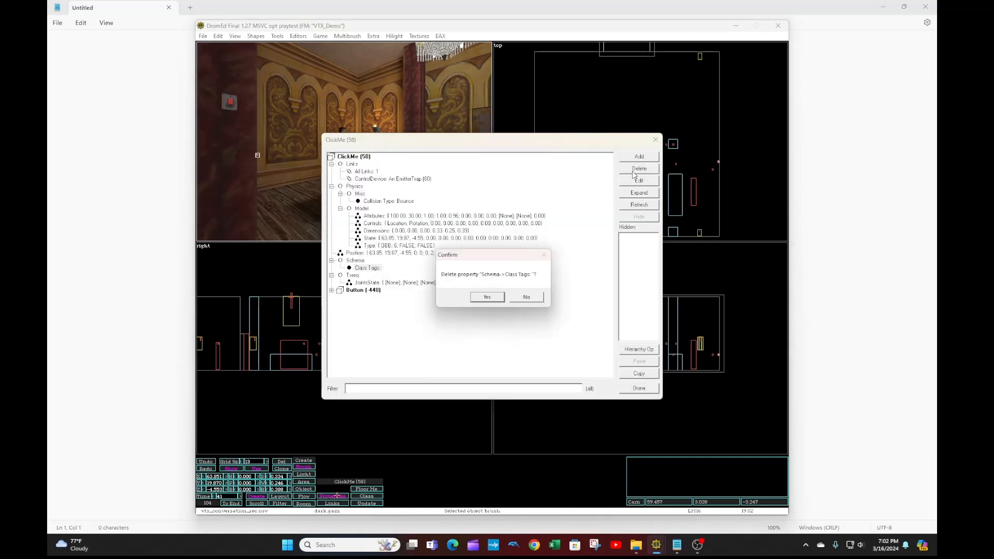
click(489, 297)
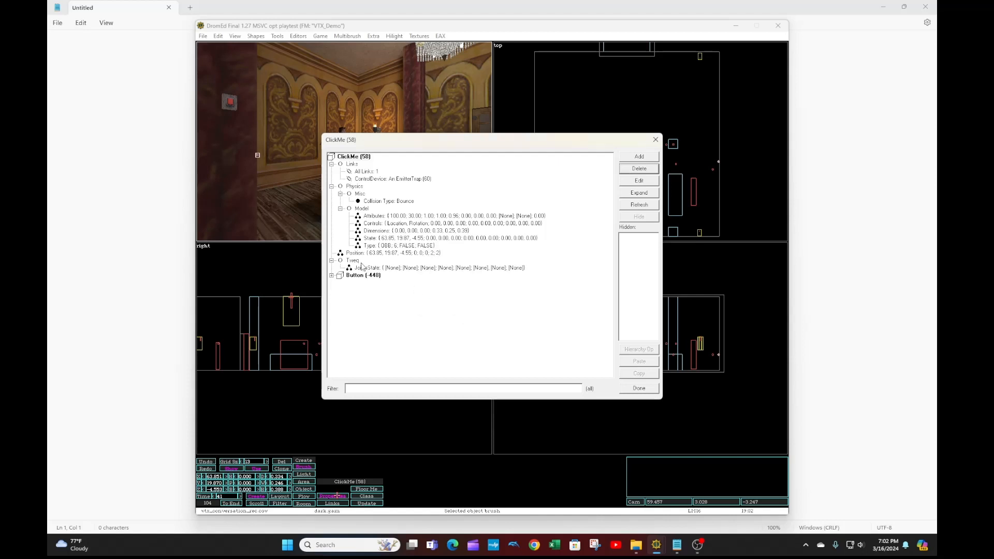
click(638, 389)
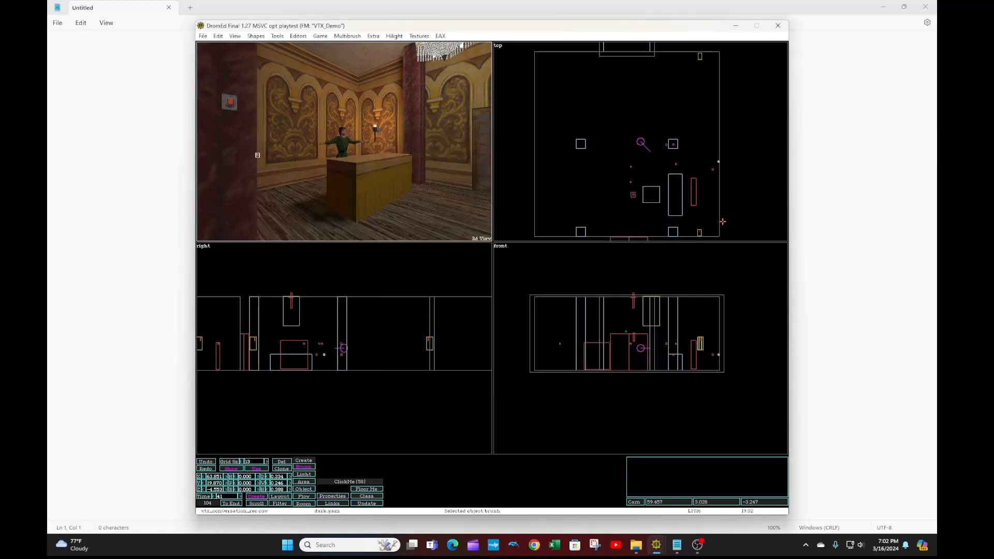
- Examine the actions in step 01 of the Conv1 marker's conversation, including the Frob object target
click(672, 164)
click(332, 495)
double_click(503, 181)
double_click(476, 235)
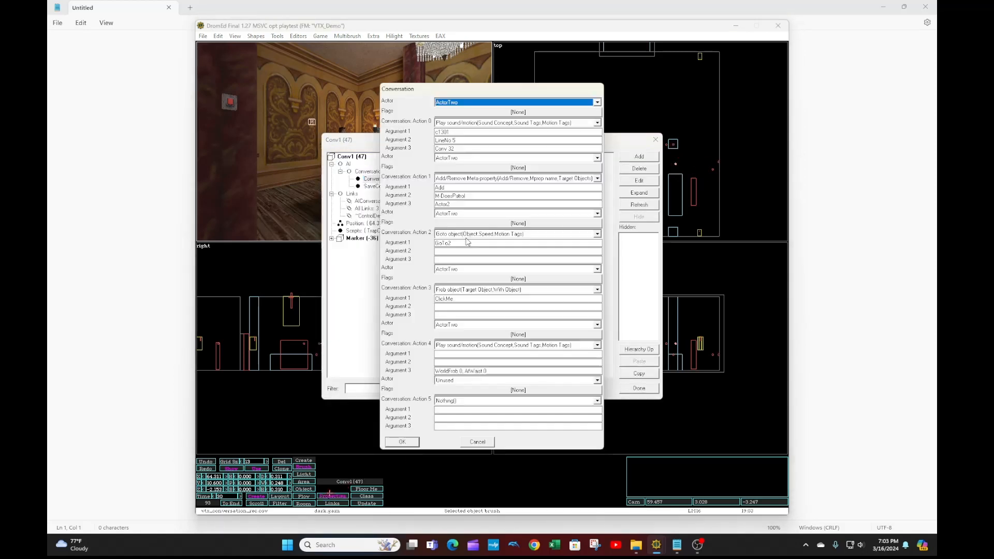
click(472, 297)
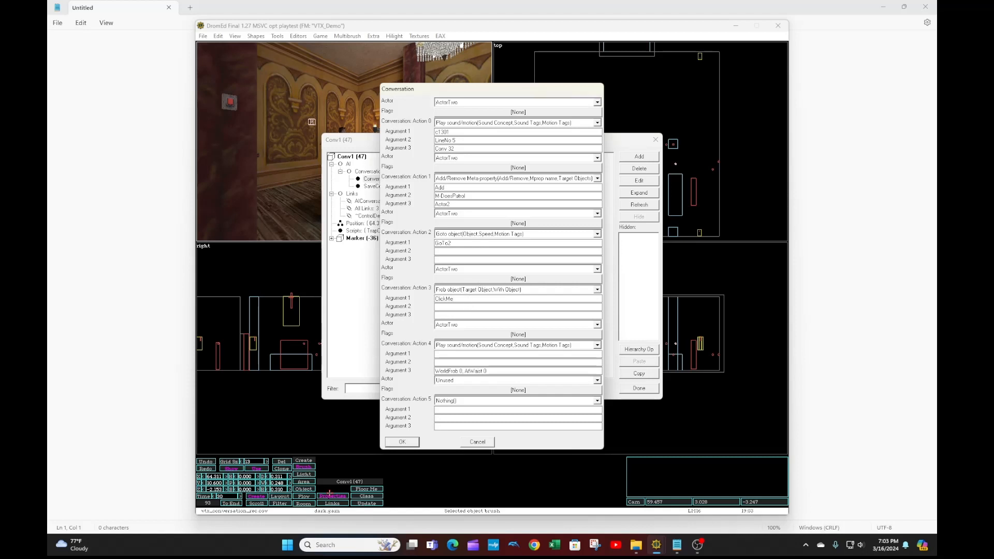
click(406, 442)
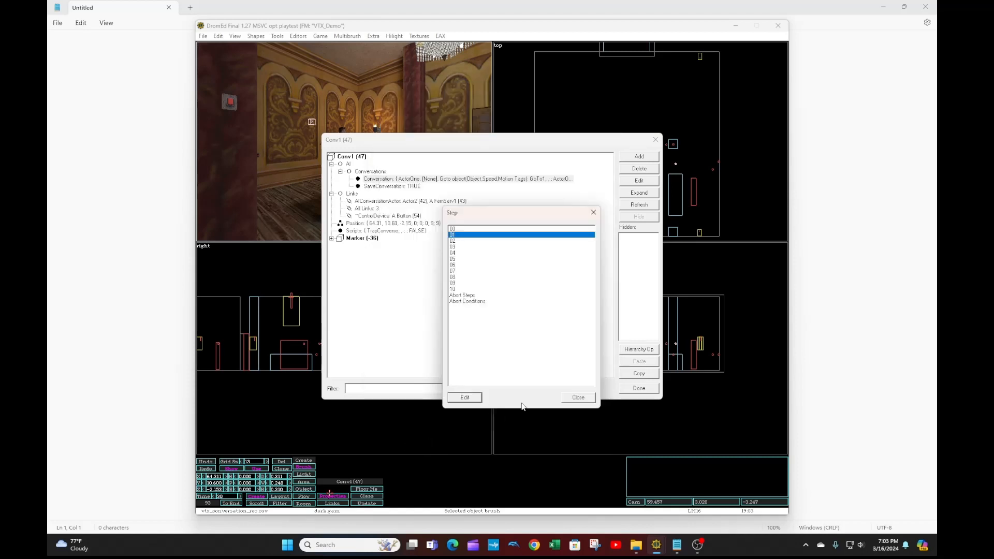
click(578, 397)
click(639, 389)
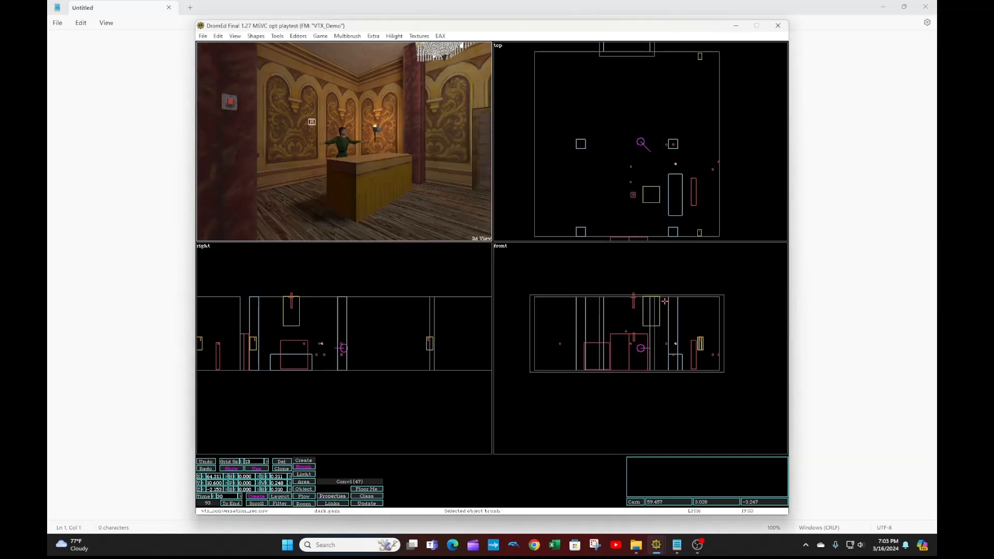
- Add a ControlDevice link from ClickMe2 to the emitter trap, object 60
click(221, 179)
click(320, 503)
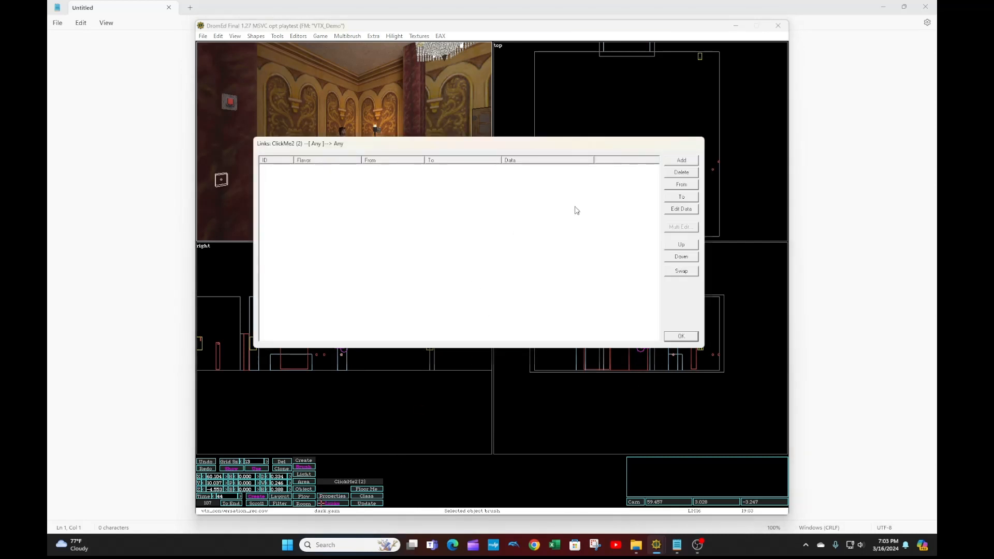
click(681, 160)
click(525, 224)
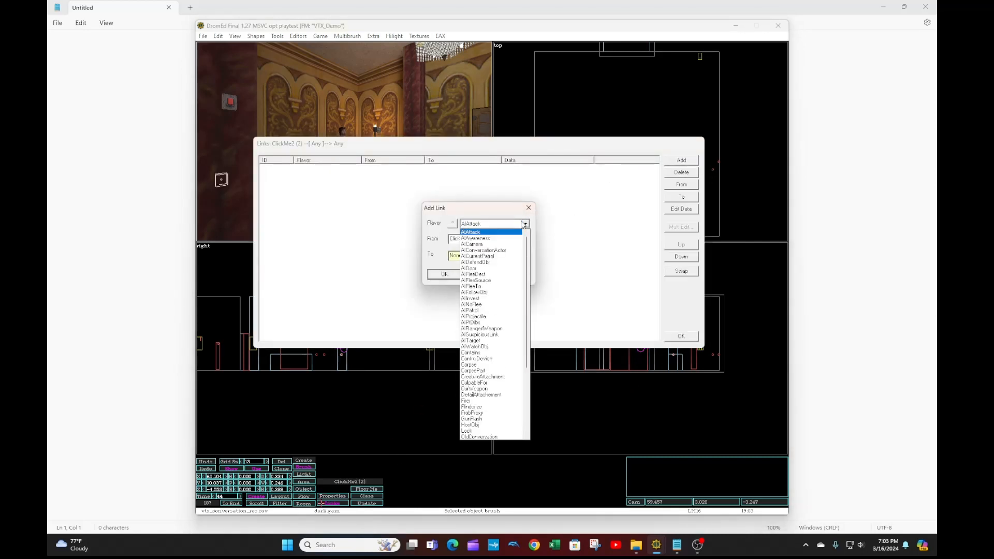
click(476, 358)
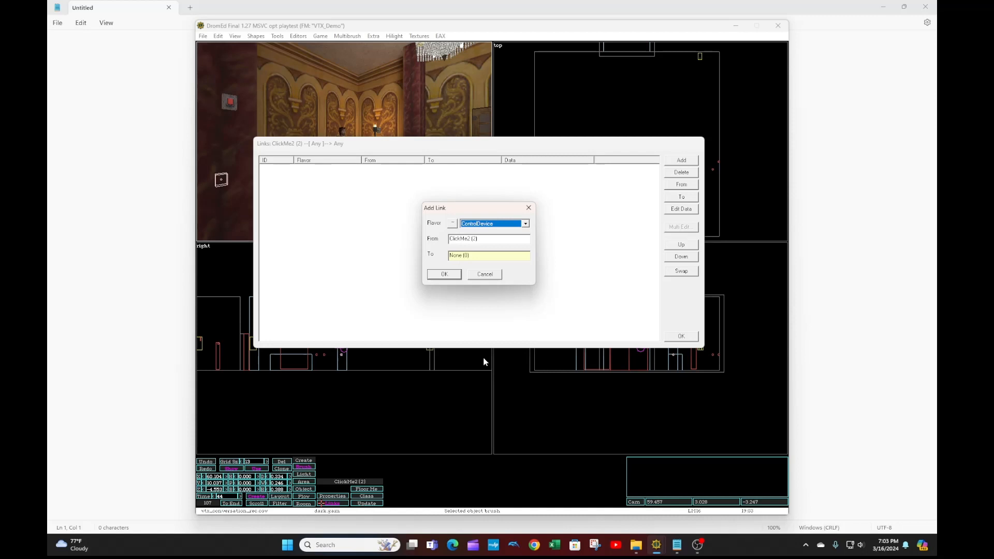
click(477, 257)
text(60)
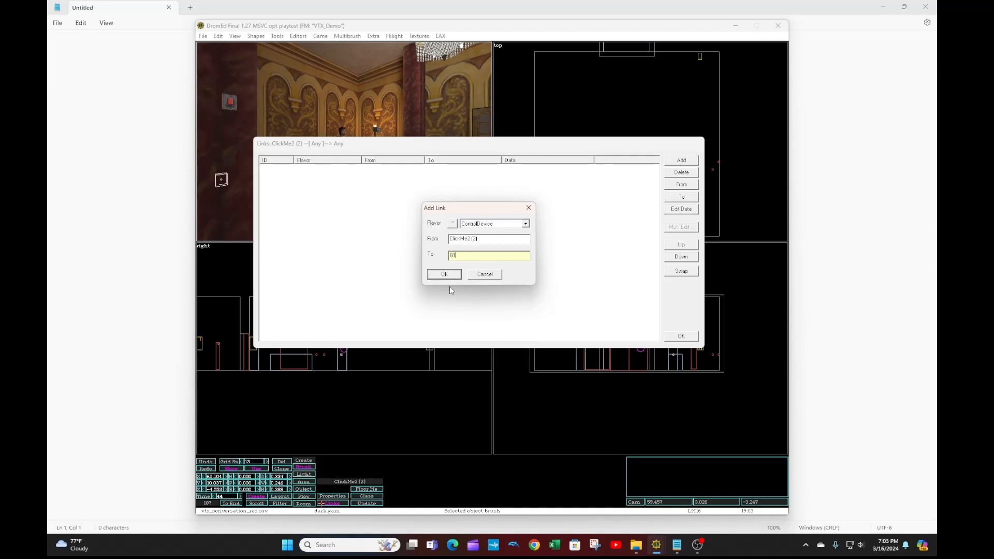
click(445, 274)
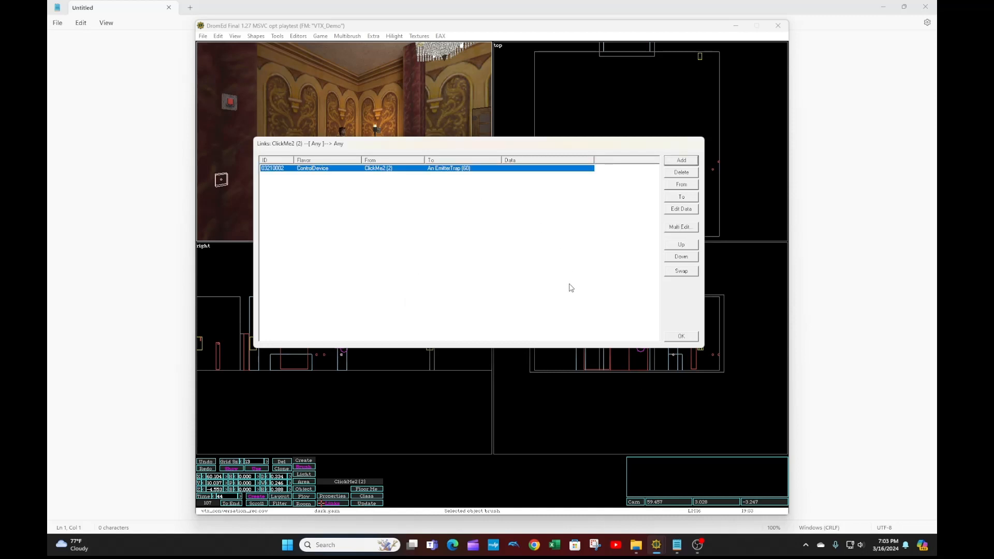
click(681, 336)
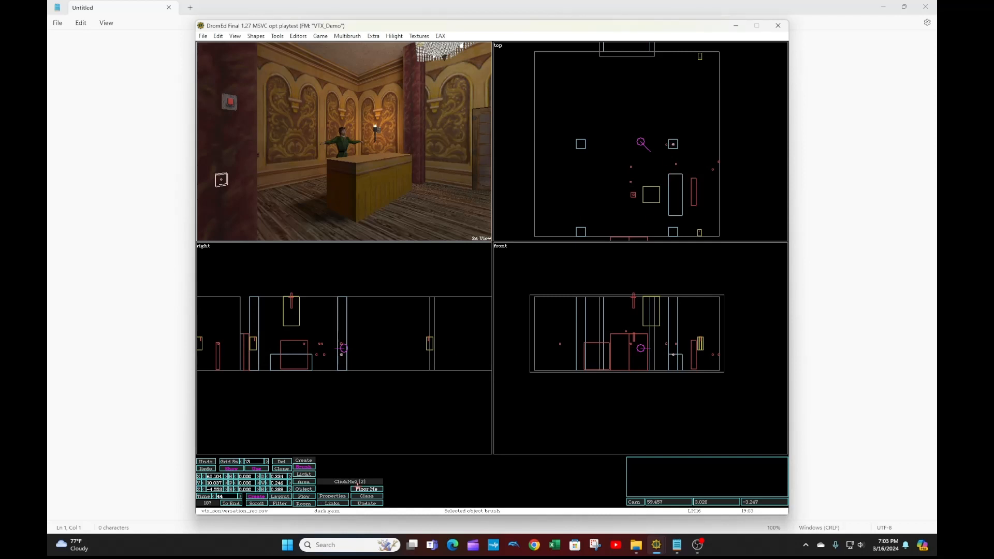
- Create a RelayTrap from the TrapTrig archetypes and place it just beside the pillar holding ClickMe2
click(298, 36)
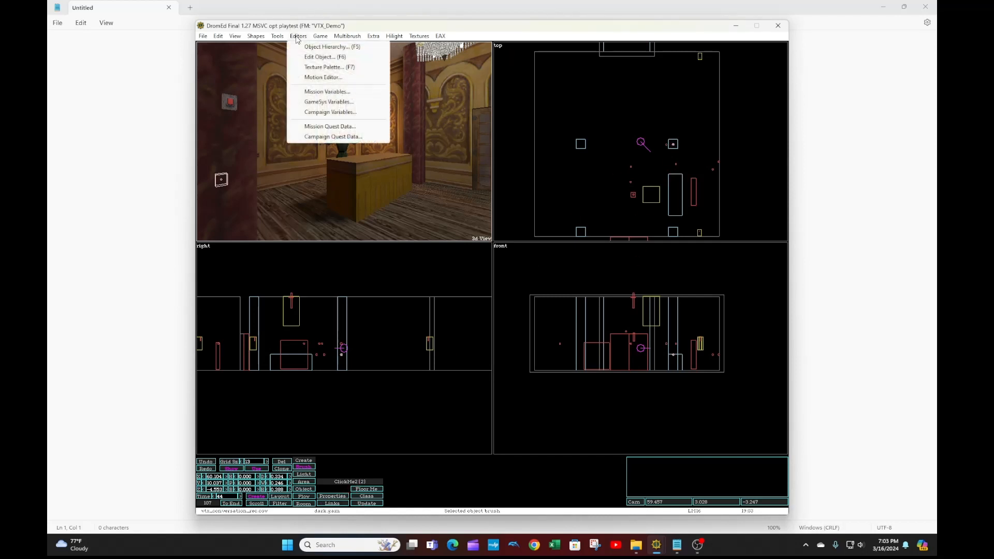
click(306, 46)
click(172, 136)
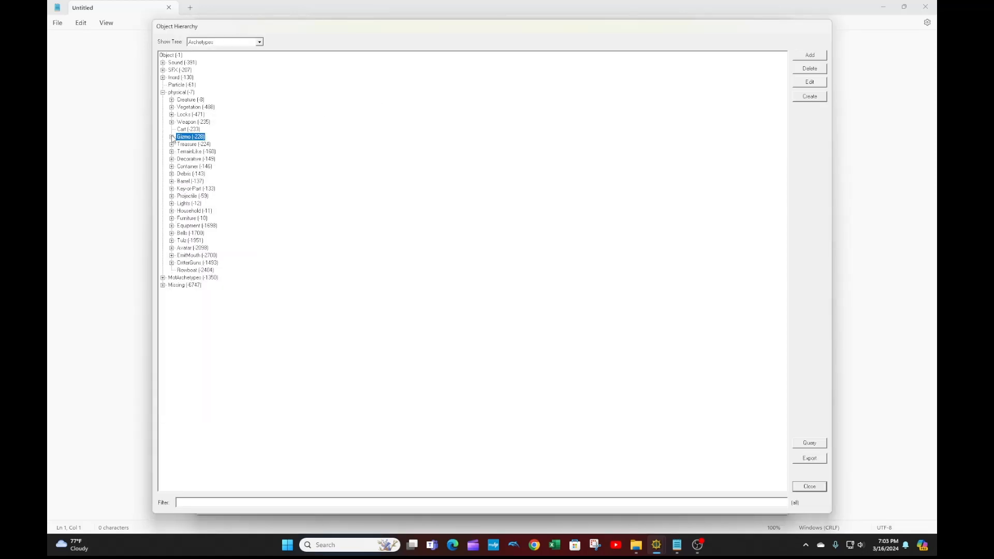
click(162, 92)
click(162, 77)
click(172, 114)
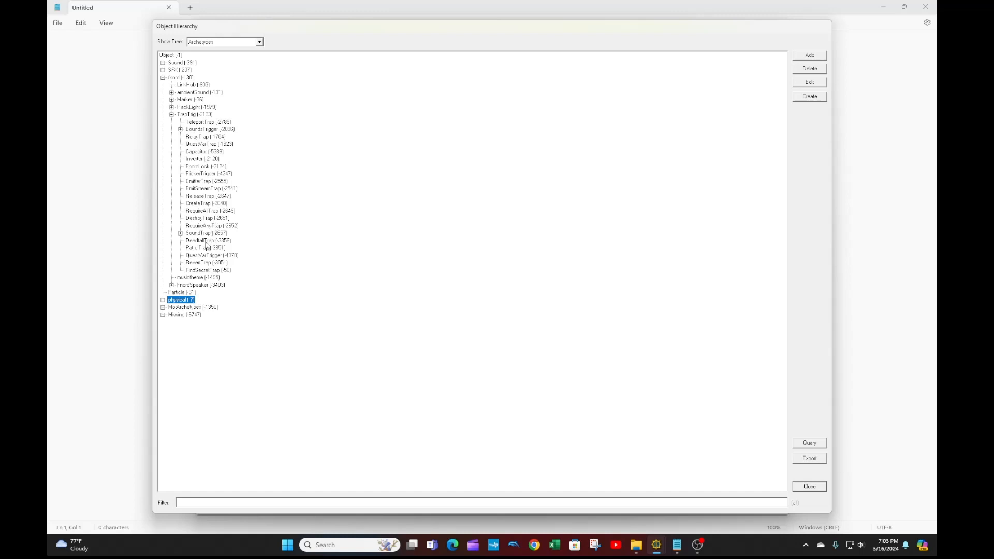
click(191, 135)
click(808, 97)
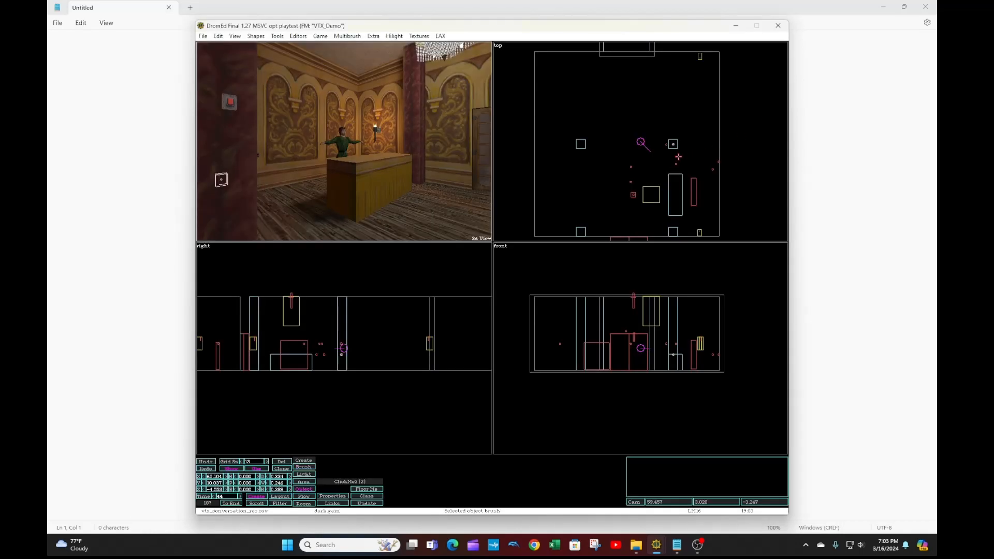
key(Insert)
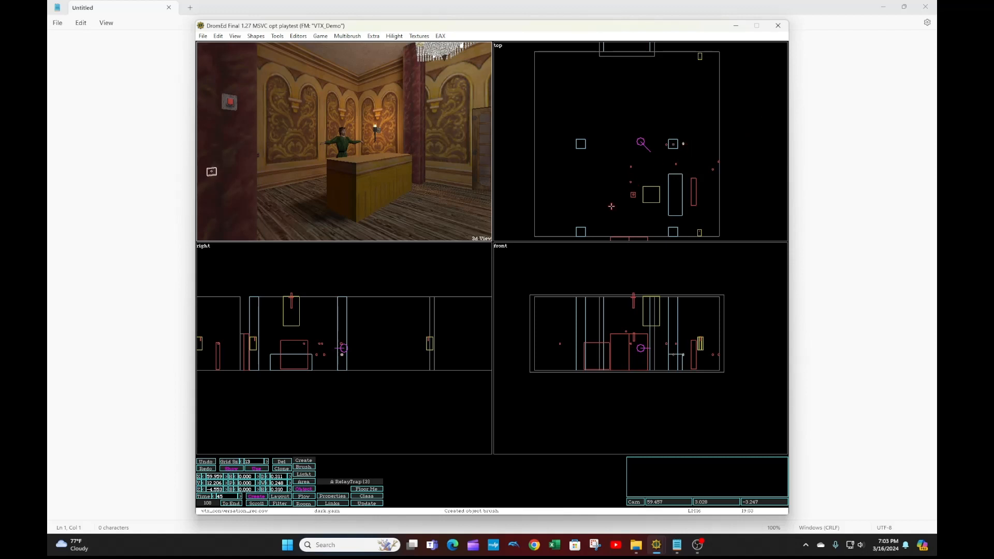
click(673, 141)
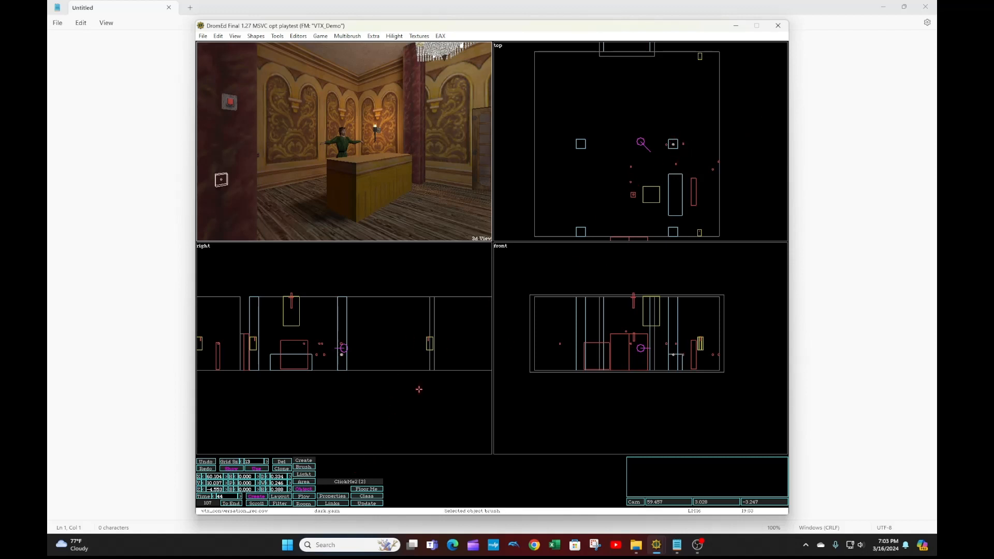
click(331, 503)
click(681, 160)
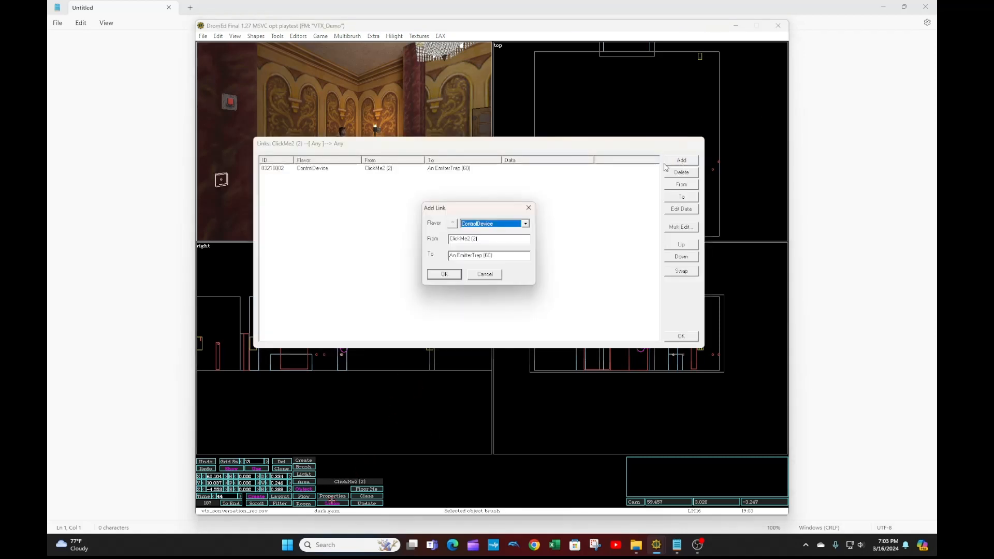
click(487, 275)
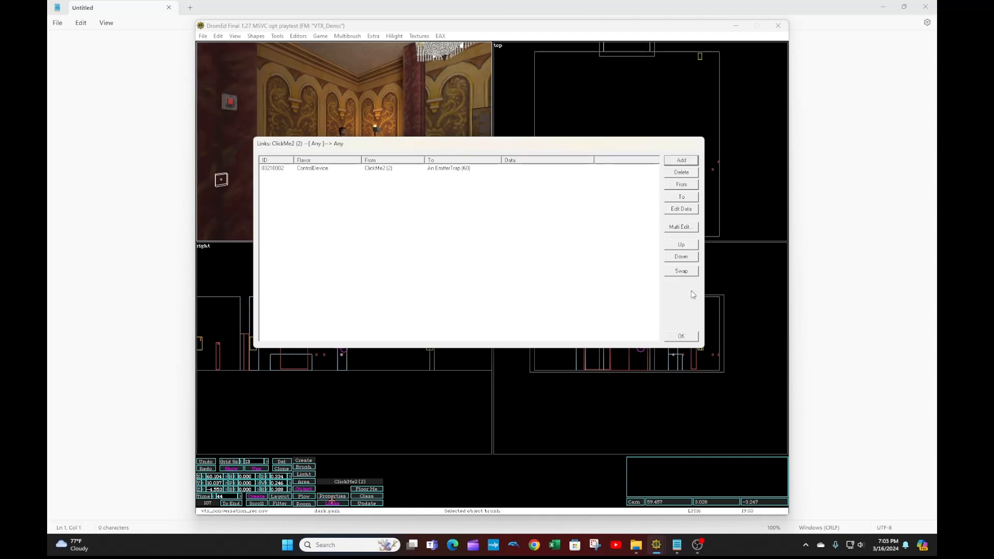
click(673, 335)
- Add a ControlDevice link from ClickMe2 to the relay trap, object 3
click(681, 146)
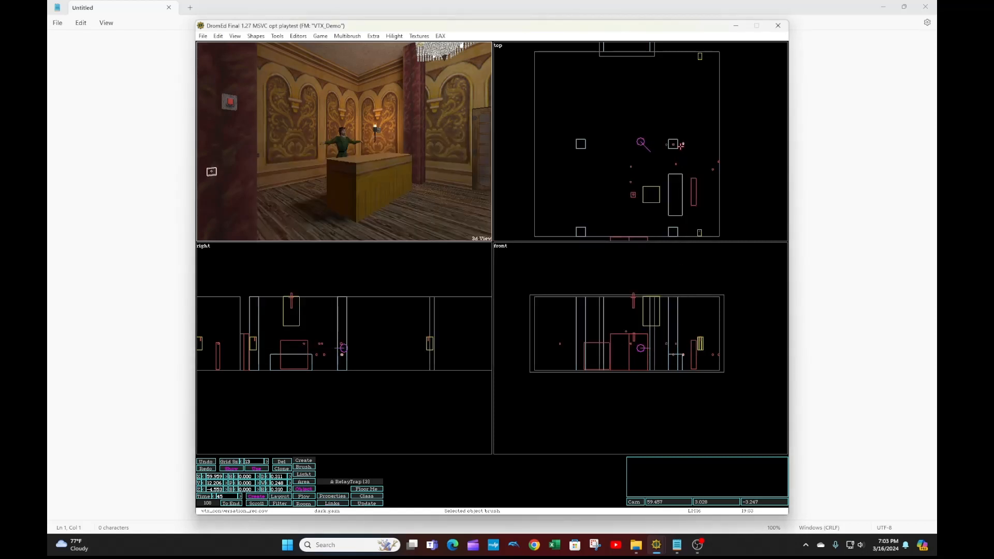
click(672, 138)
click(332, 504)
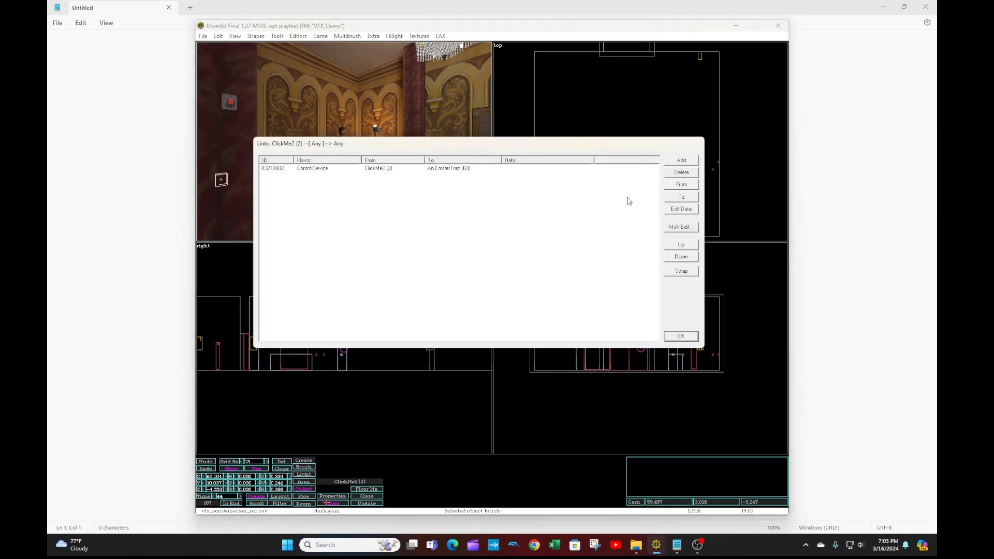
click(681, 161)
key(Tab)
key(Tab)
text(3)
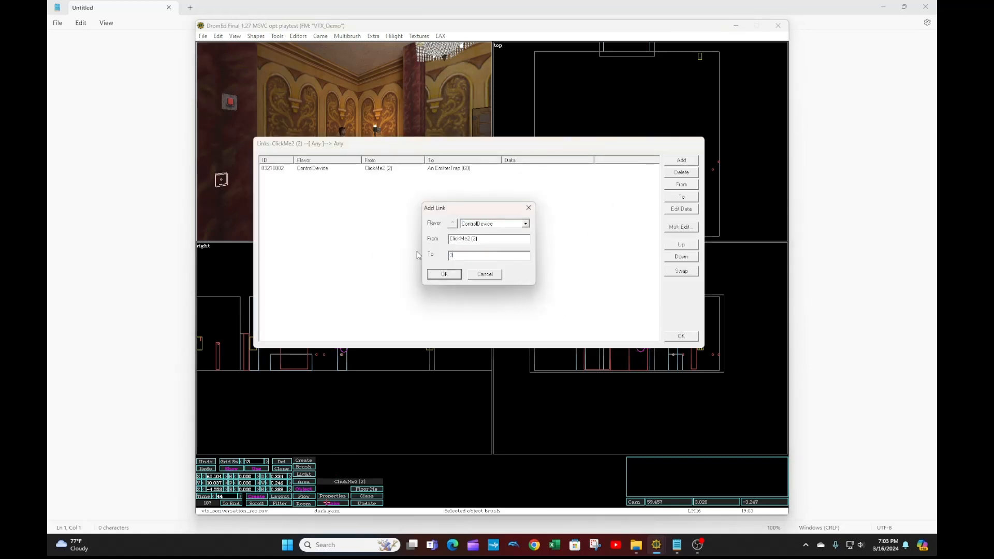
key(Tab)
click(450, 276)
- Delete ClickMe2's ControlDevice link to the emitter trap and close its link list
click(416, 168)
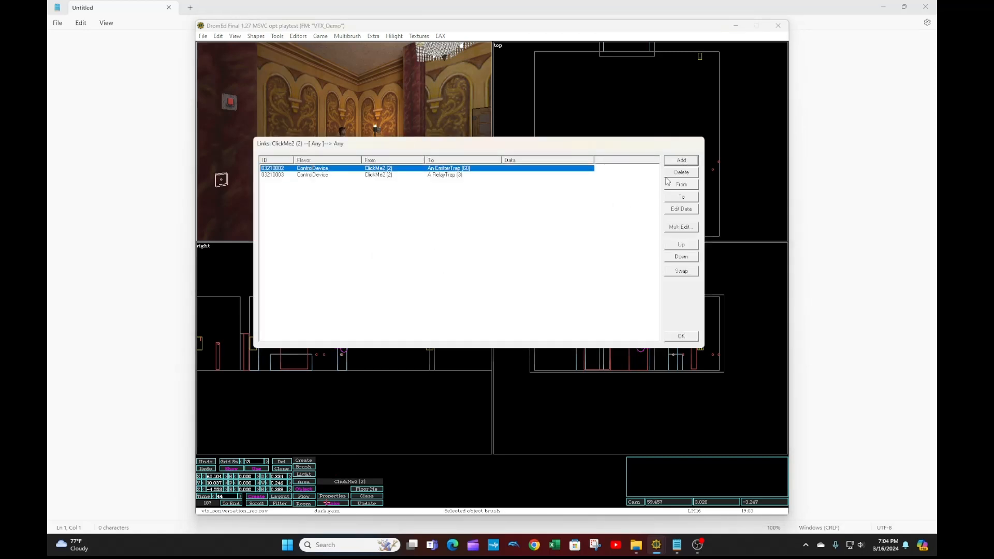
click(681, 172)
click(476, 297)
click(437, 168)
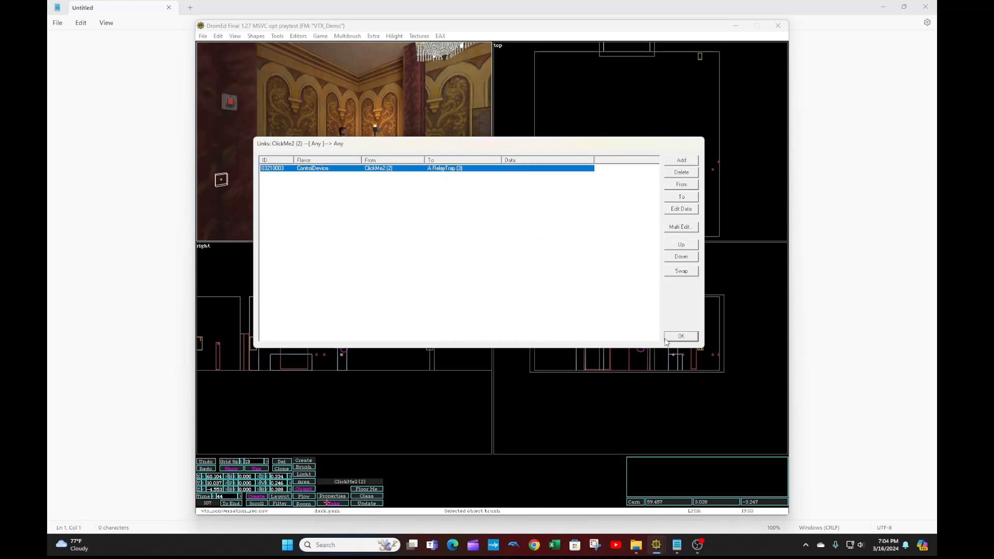
click(681, 336)
- Add a Scripts property to the relay trap with Script 0 set to TrapTimedRelay and Don't Inherit enabled
click(683, 145)
click(333, 495)
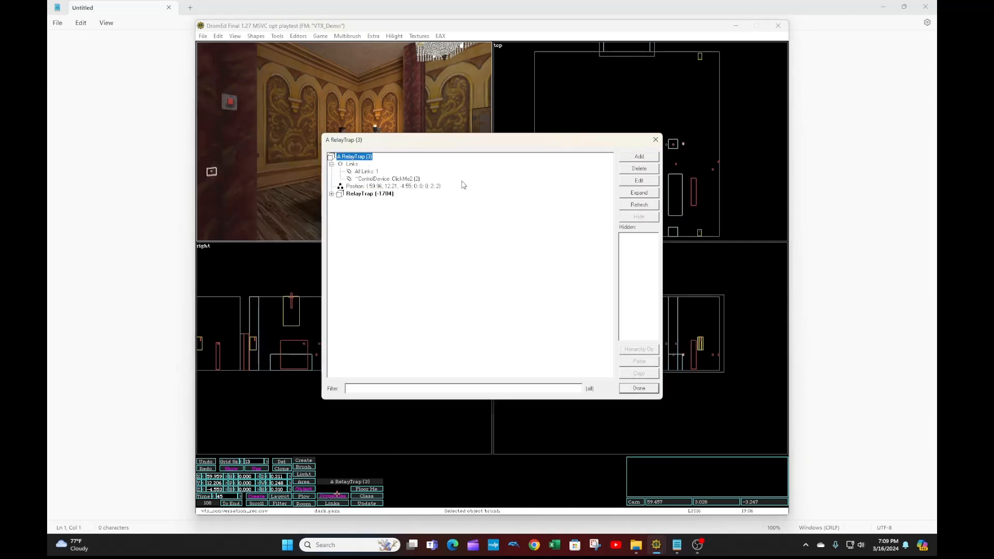
click(633, 157)
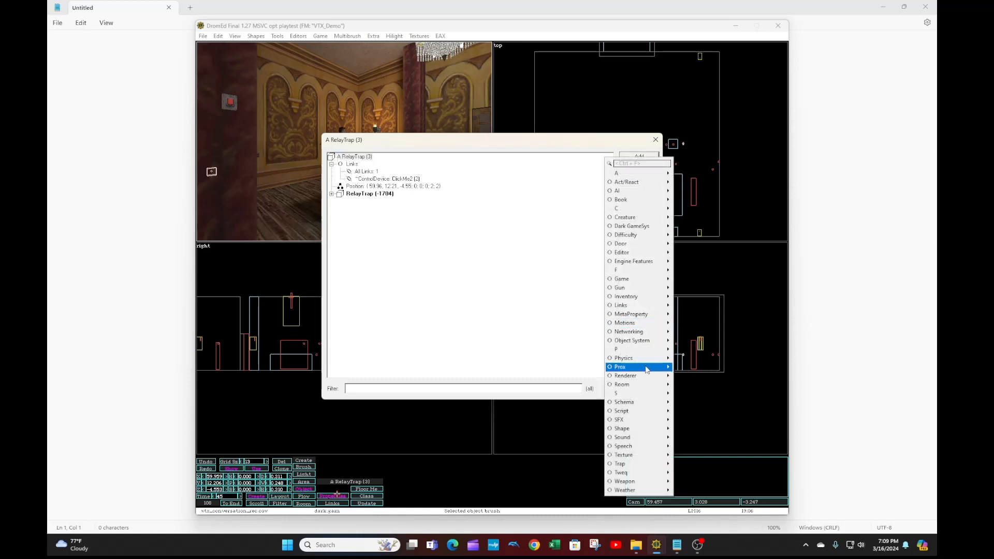
mouse_move(641, 394)
click(695, 393)
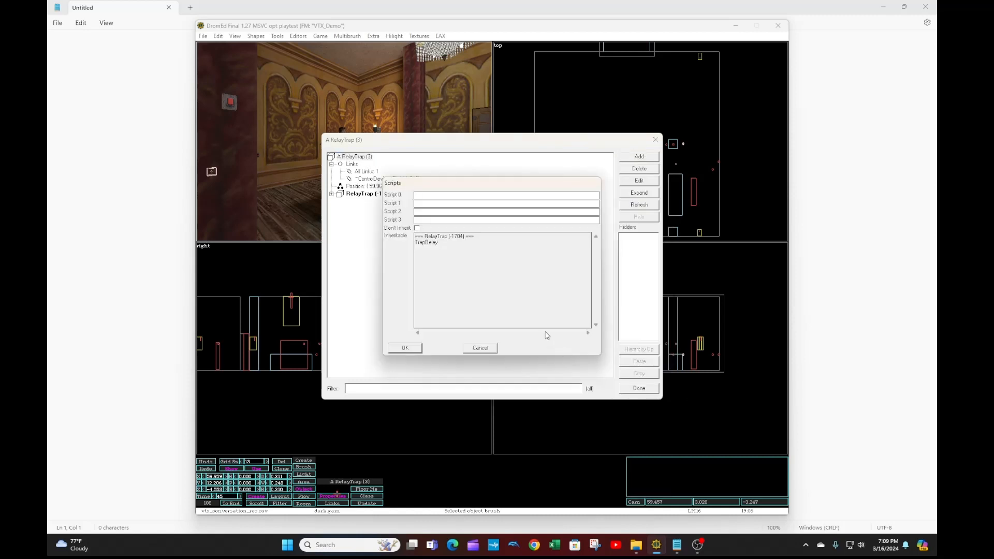
text(TrapTimedRelay)
double_click(428, 243)
double_click(446, 198)
click(406, 348)
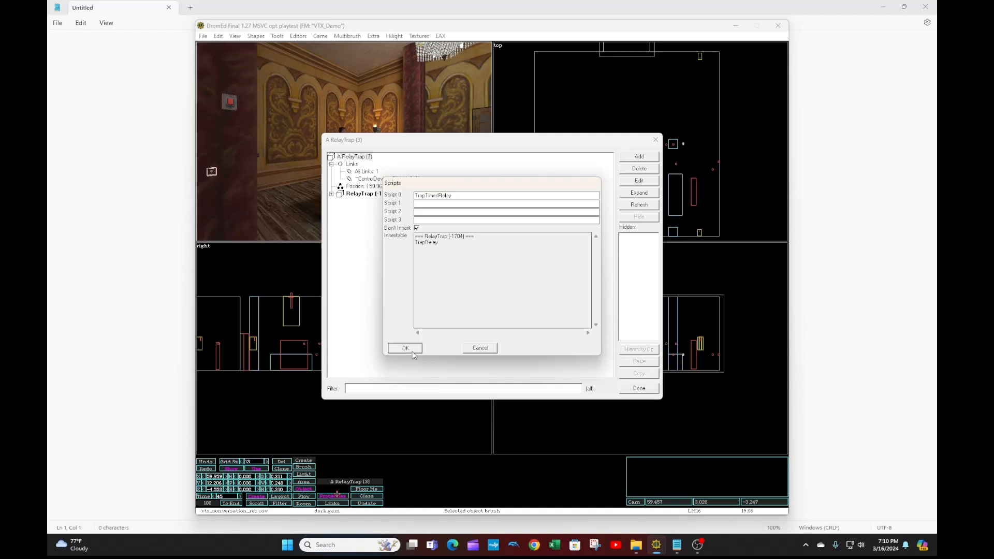
- Add a Script Timing property of 1500 to the relay trap and close its properties
click(634, 158)
mouse_move(634, 409)
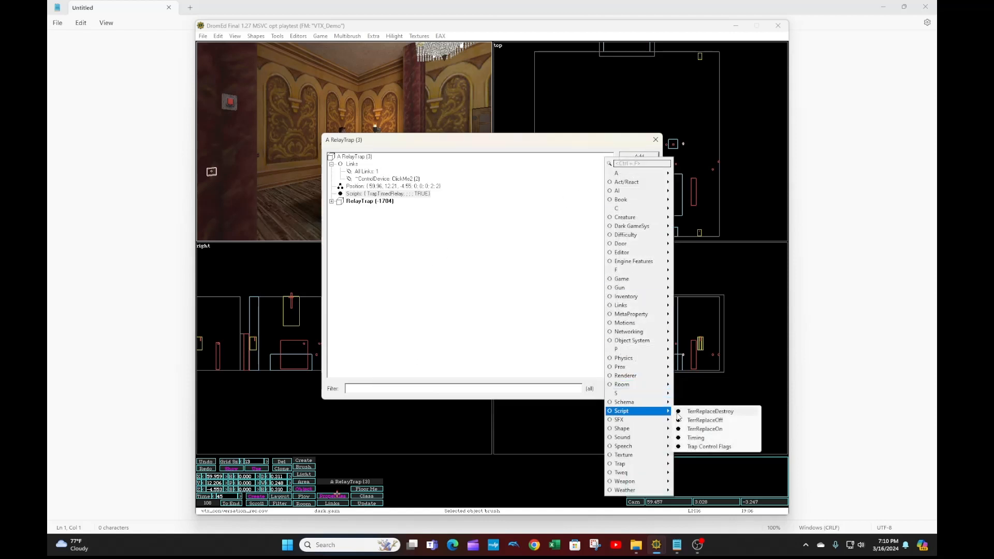
click(693, 436)
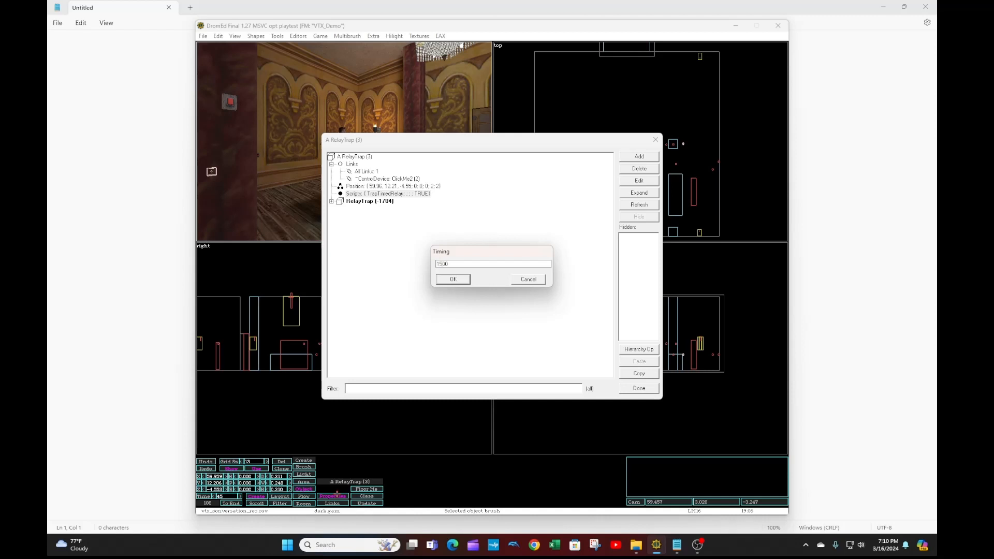
key(Return)
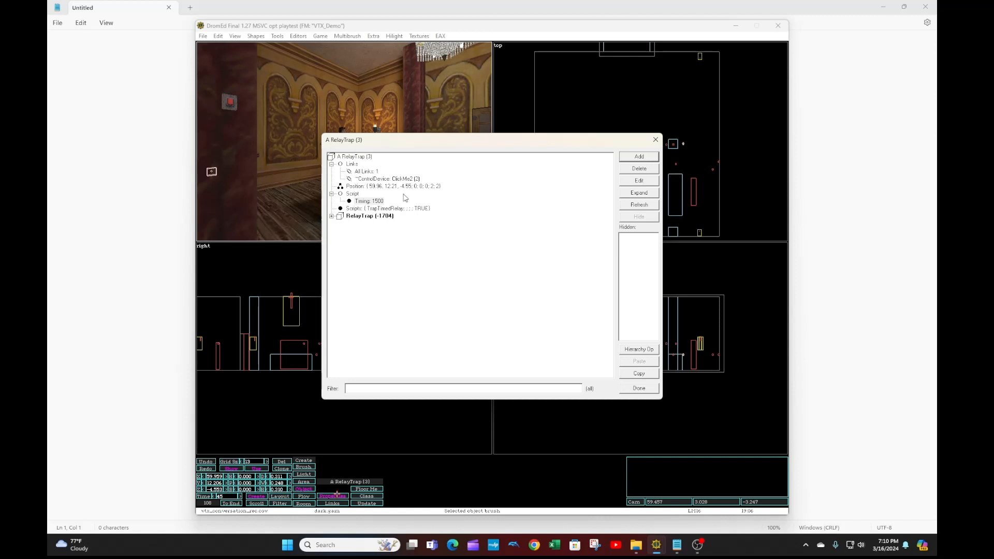
click(371, 201)
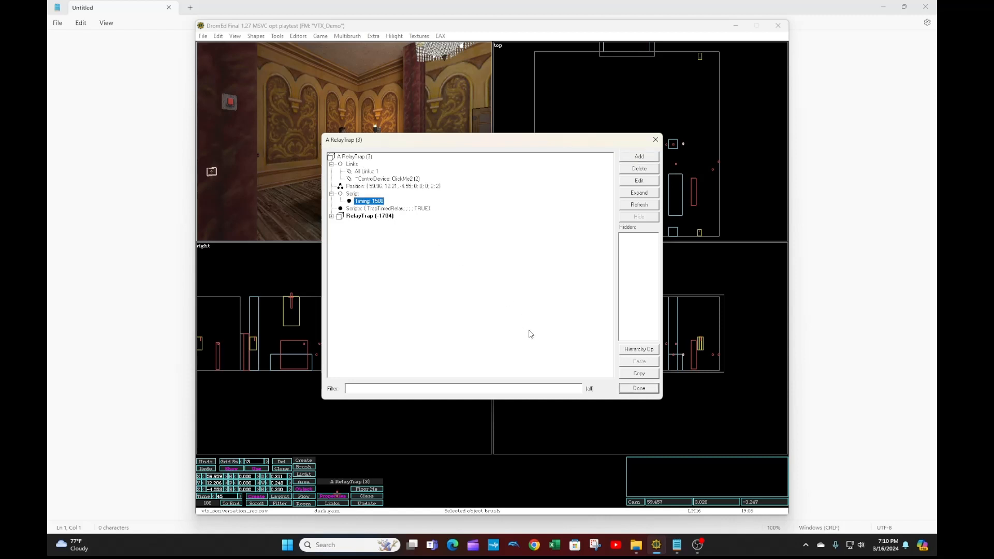
click(623, 389)
- Review ClickMe2's link to the relay trap and trace the objects involved in the trigger chain in the top view
click(673, 147)
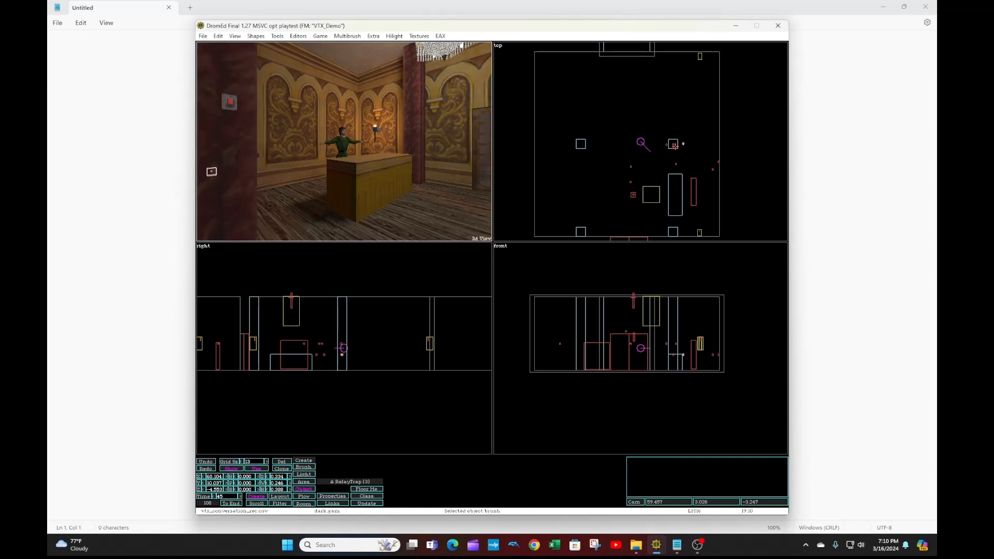
click(333, 503)
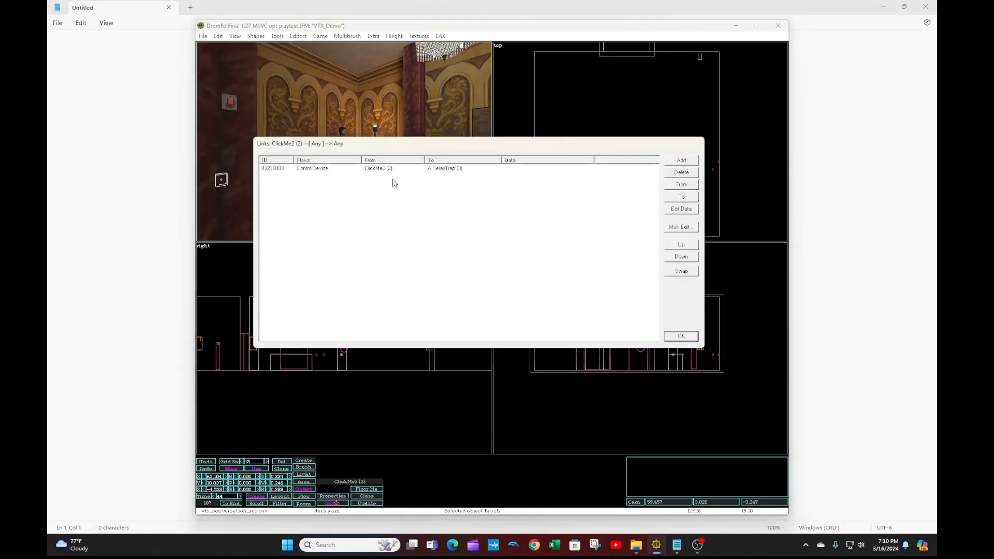
click(445, 170)
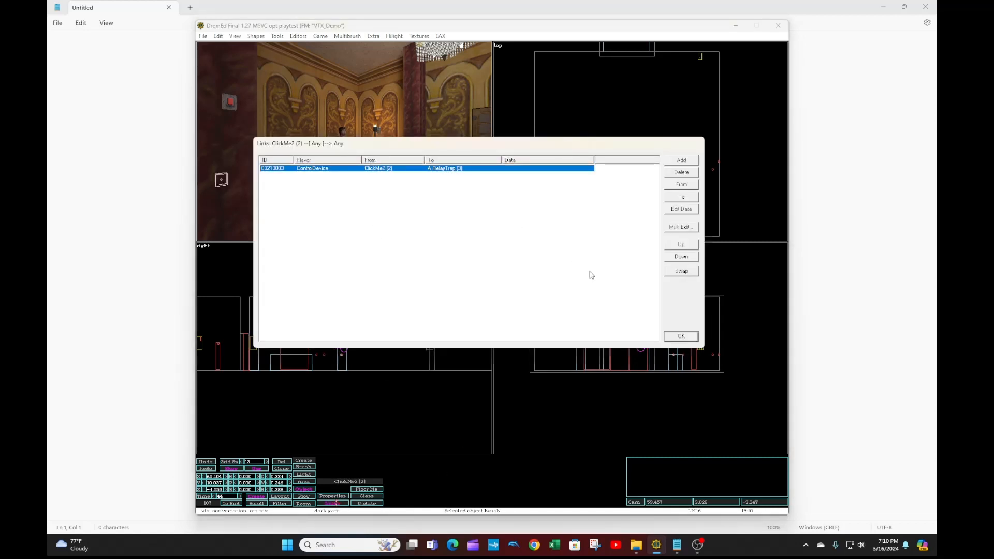
click(681, 335)
click(683, 145)
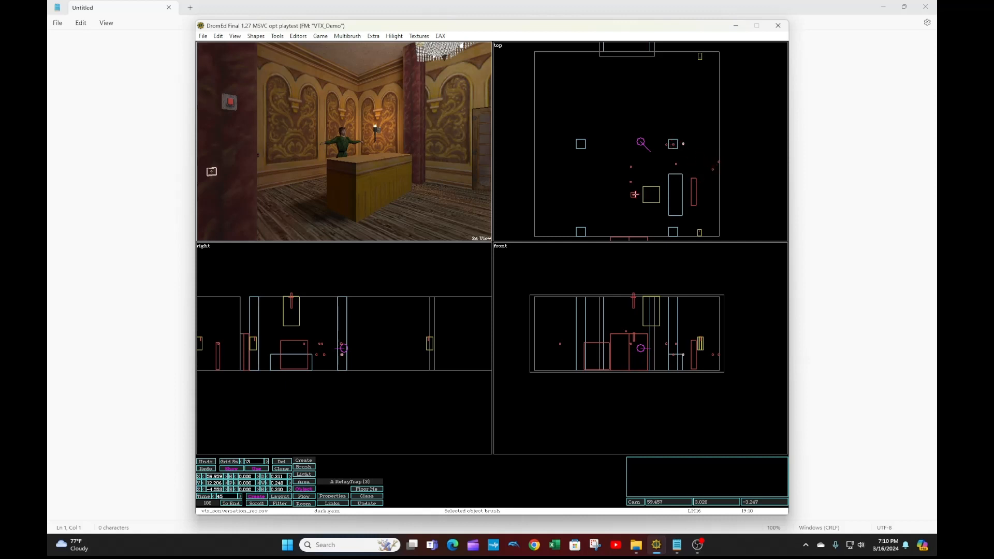
click(653, 195)
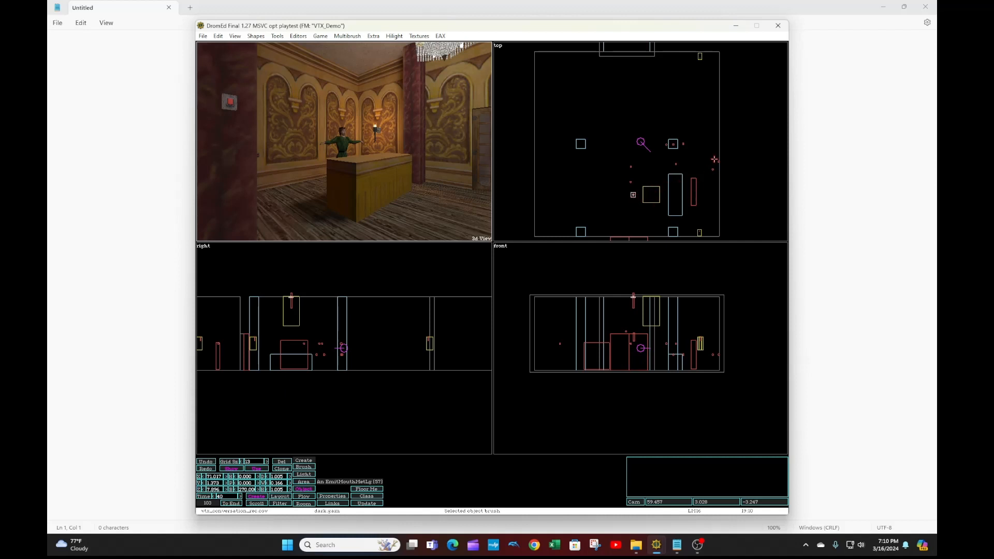
click(694, 184)
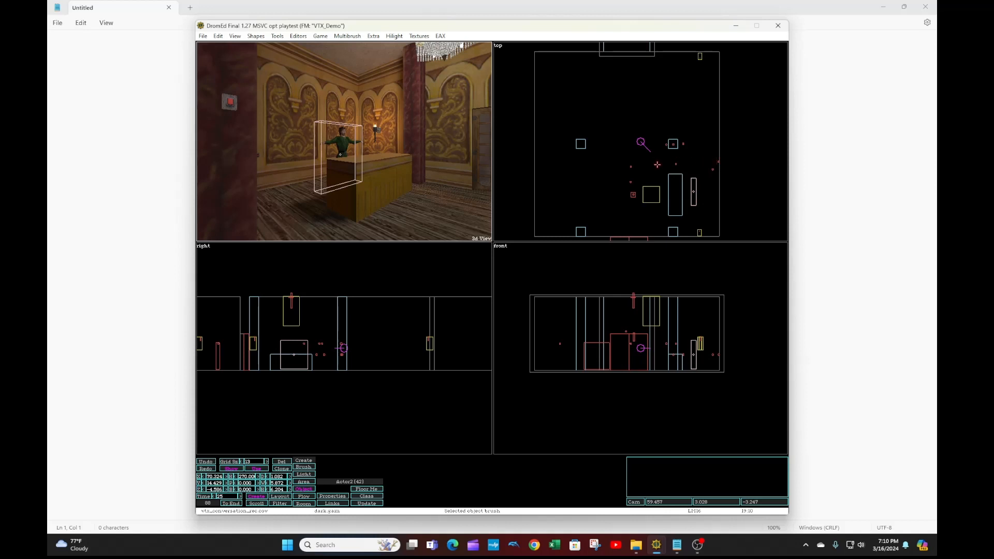
click(672, 145)
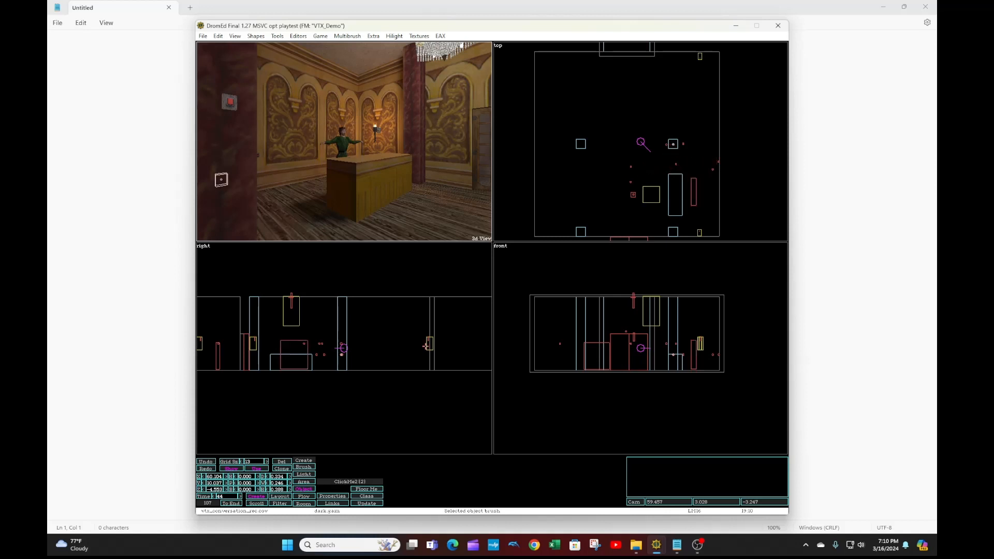
- Create a SoundTrap from the TrapTrig archetypes and place it near the room's wall at about X 63.4, Y 19.7, Z -4.6
click(320, 36)
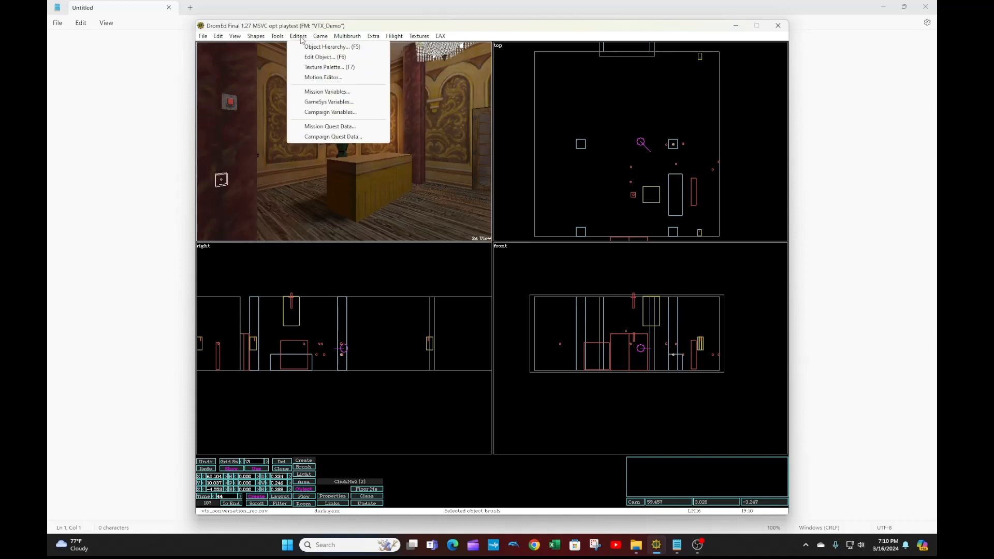
click(304, 49)
click(171, 137)
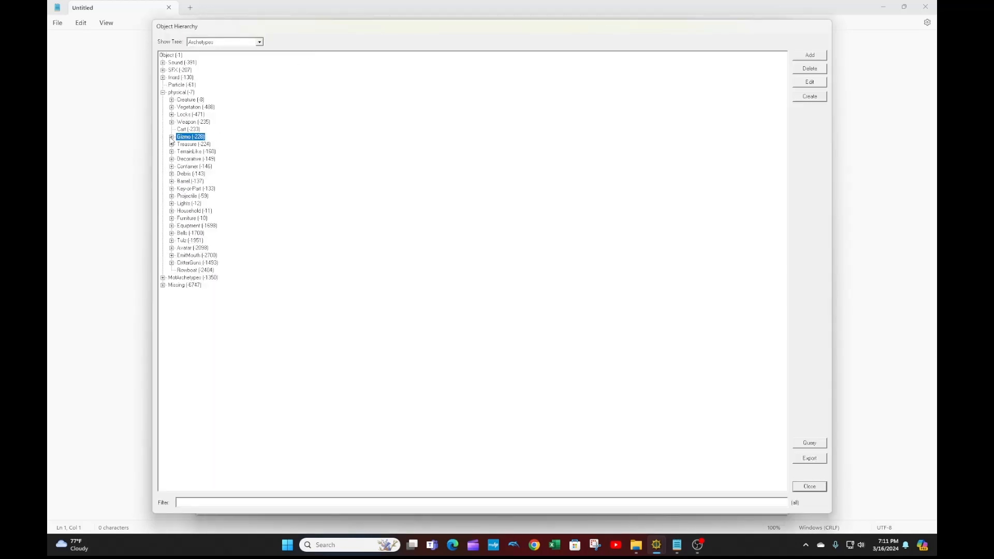
click(163, 92)
click(163, 78)
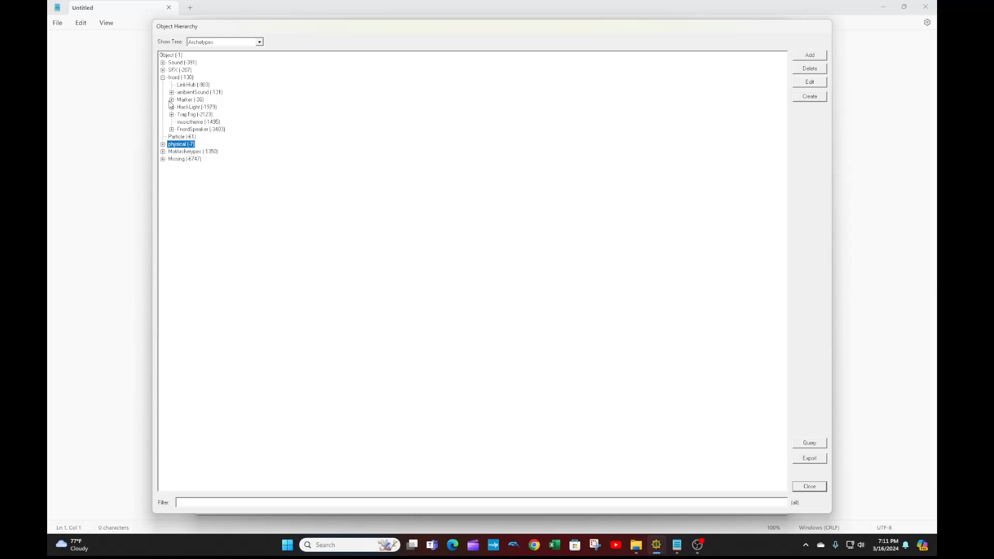
click(171, 114)
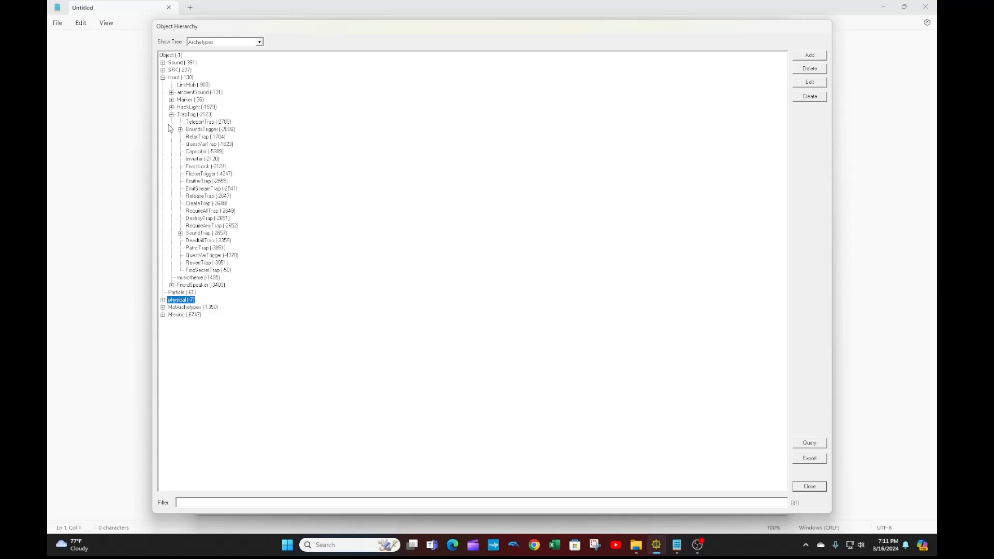
click(194, 233)
click(814, 101)
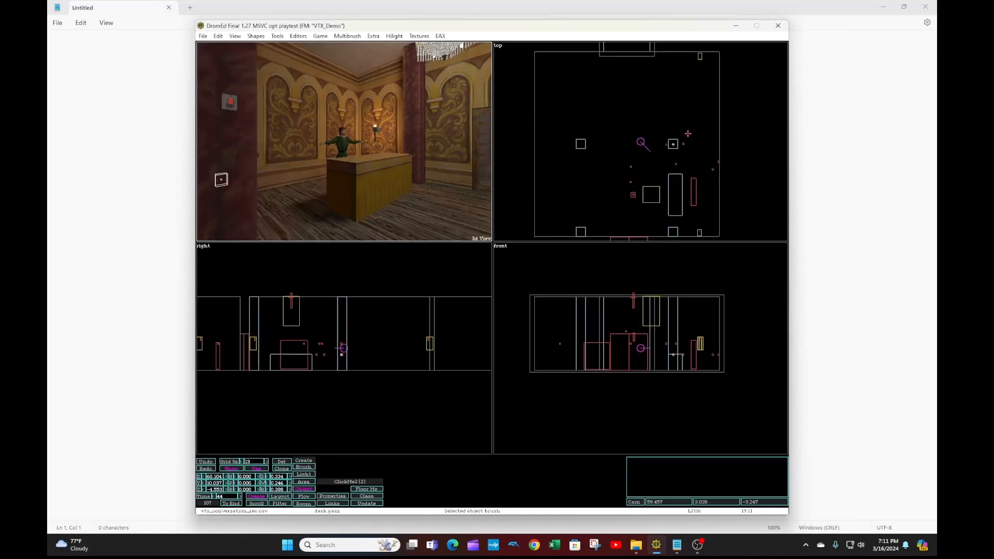
key(Insert)
key(a)
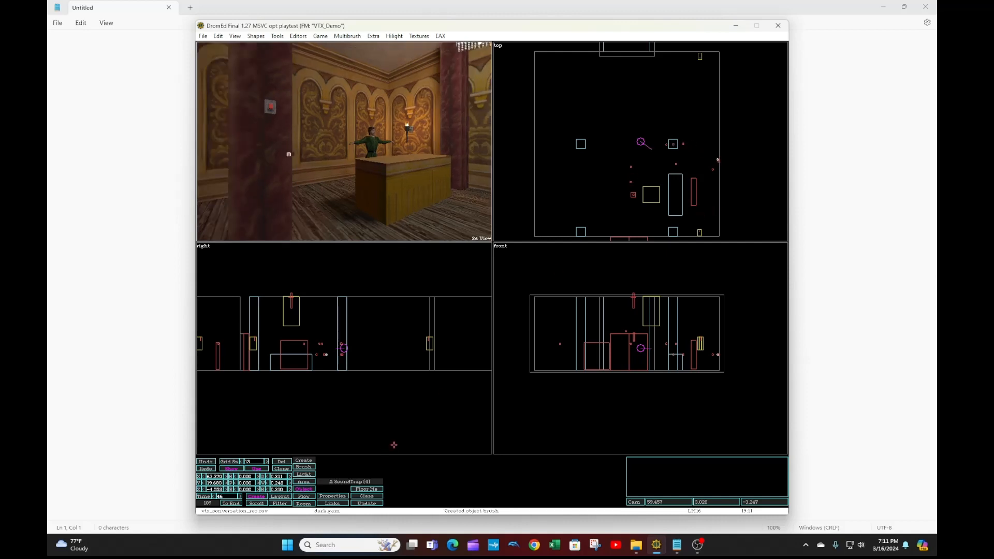
- Add a SoundDescription link from the sound trap to the button_push schema
click(332, 503)
click(681, 160)
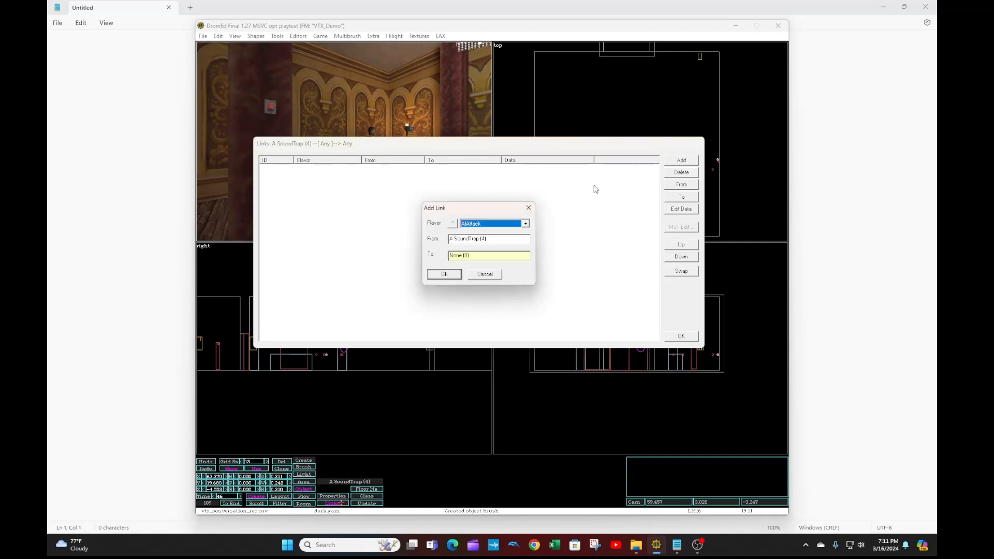
click(508, 223)
scroll(512, 383, down, 5)
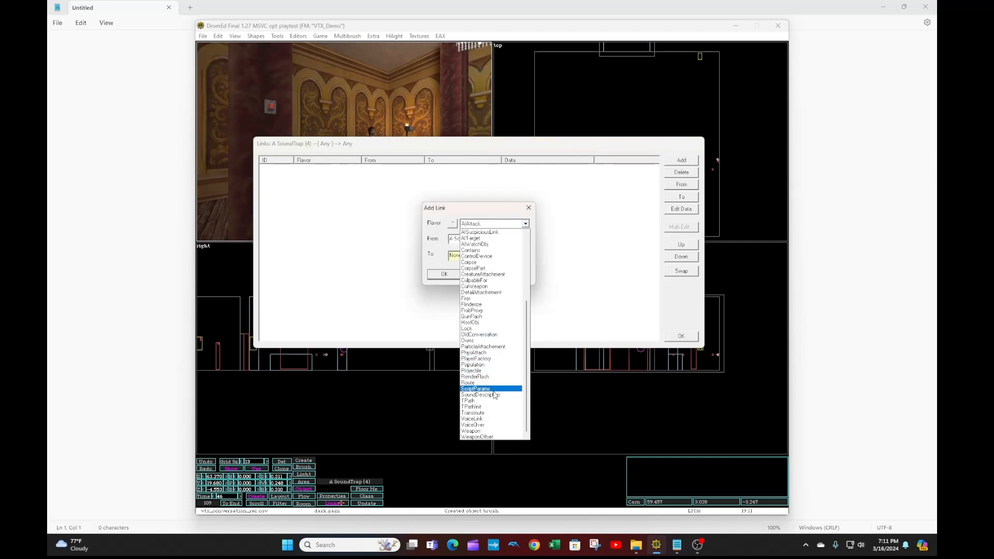
click(495, 394)
click(471, 255)
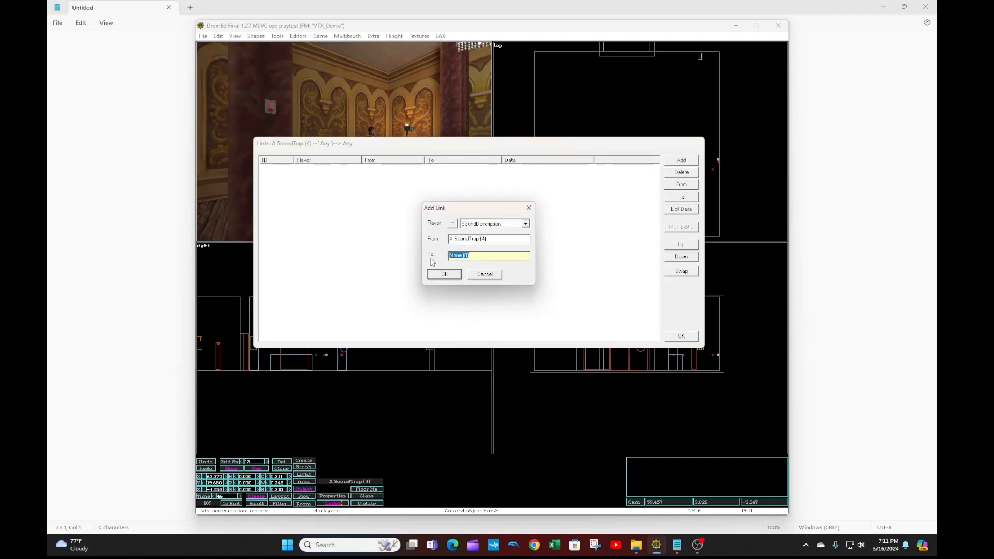
text(button_push)
key(Return)
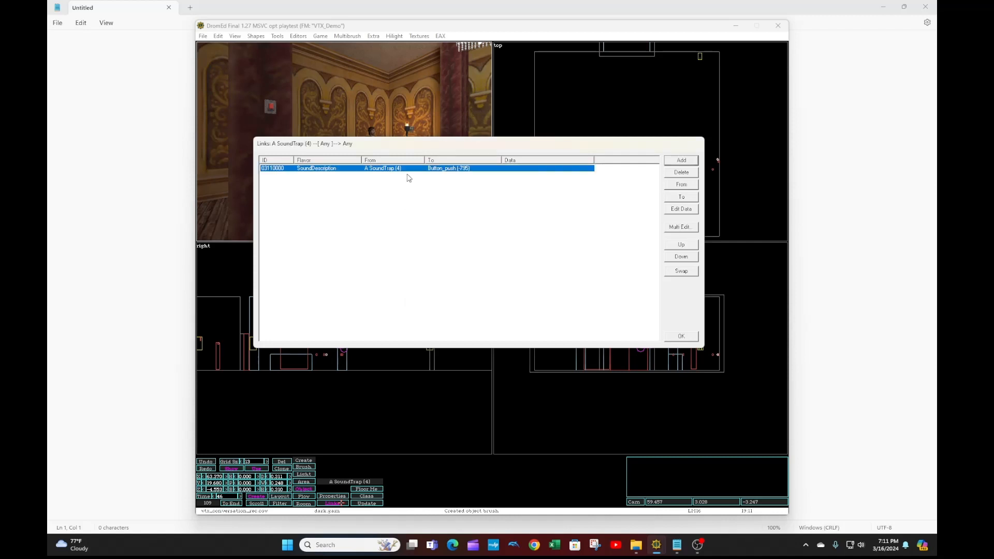
click(680, 336)
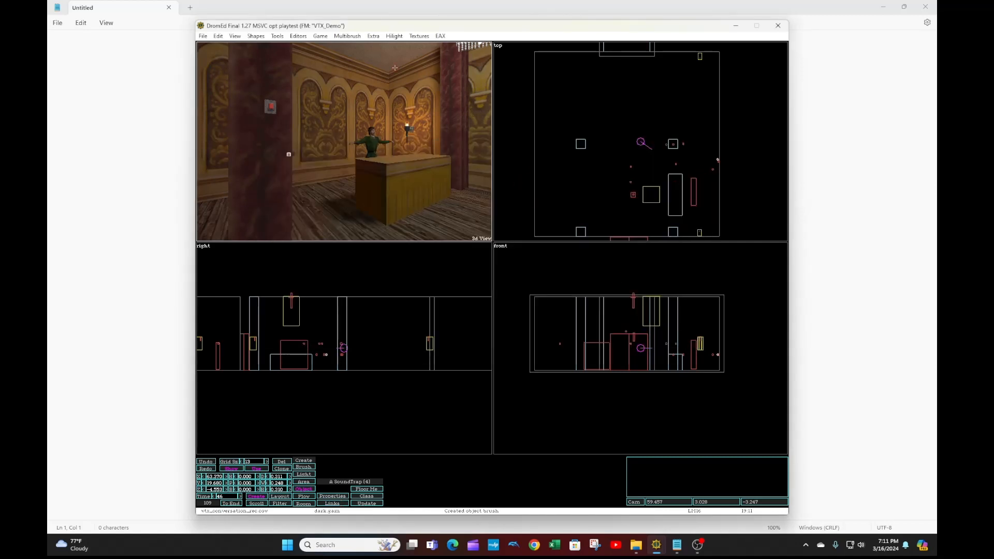
- Examine the button sound schemas listed under DEVICE_SWITCH in the Sound archetypes of the object hierarchy
click(299, 37)
click(298, 50)
click(163, 63)
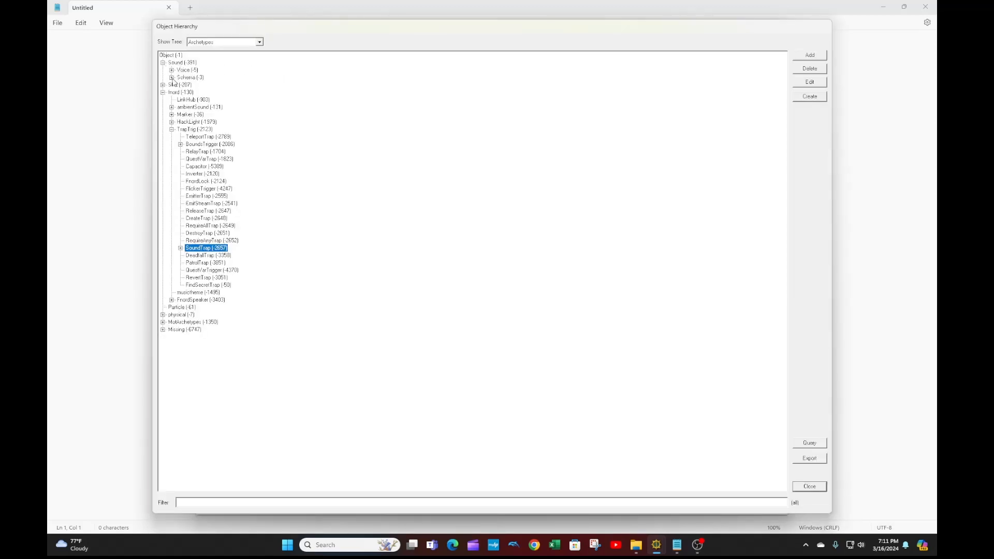
click(172, 77)
click(180, 92)
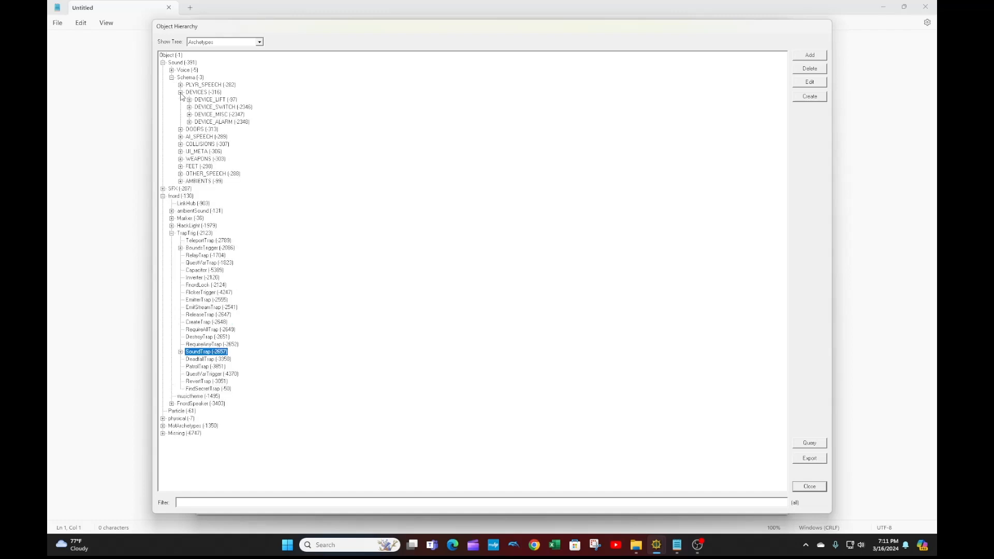
click(189, 107)
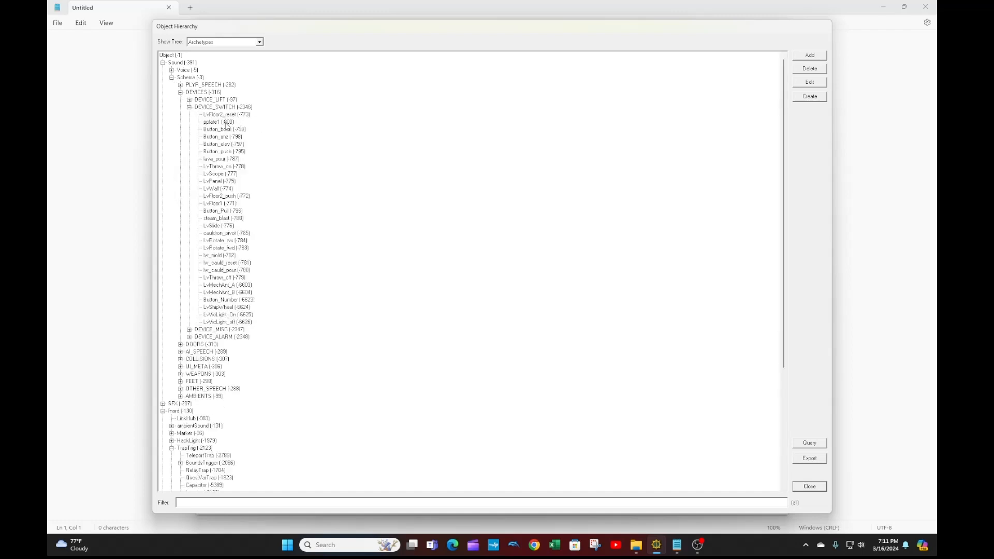
click(227, 122)
click(228, 144)
click(230, 152)
click(238, 264)
click(190, 108)
click(811, 487)
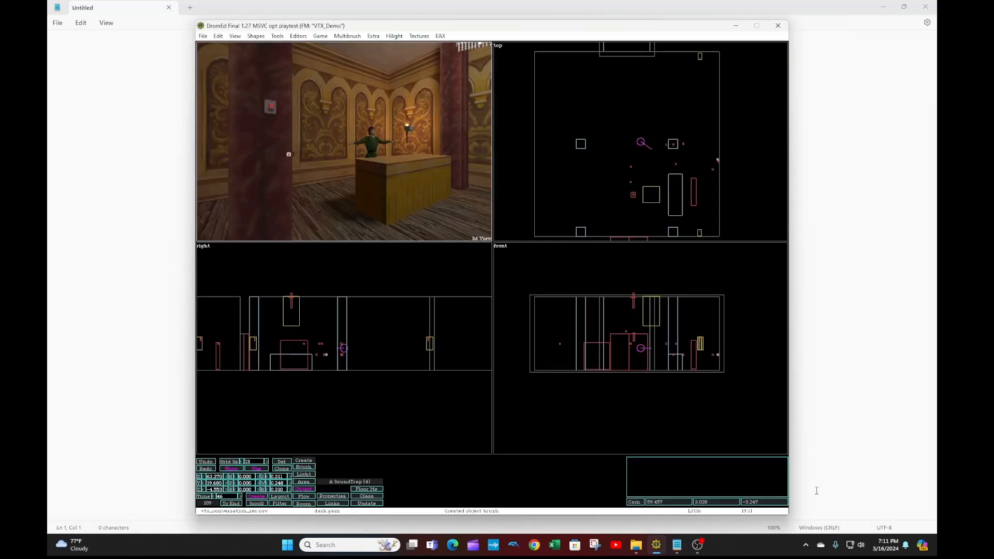
click(684, 144)
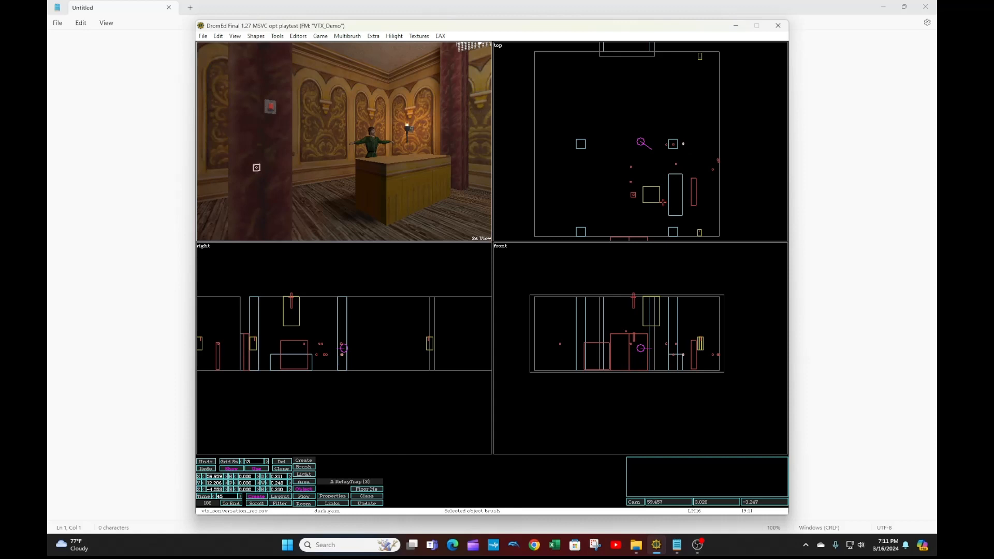
click(717, 160)
click(684, 142)
click(332, 503)
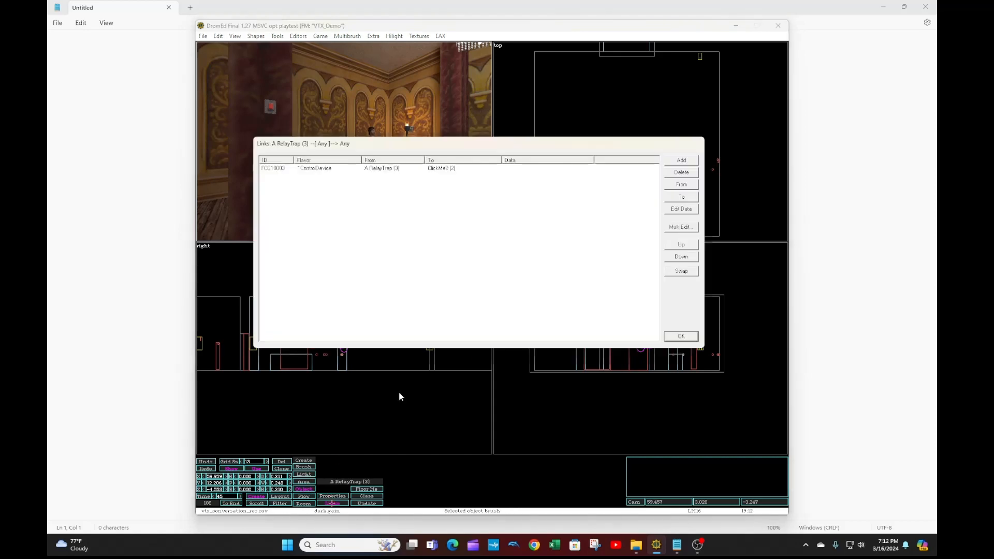
click(680, 161)
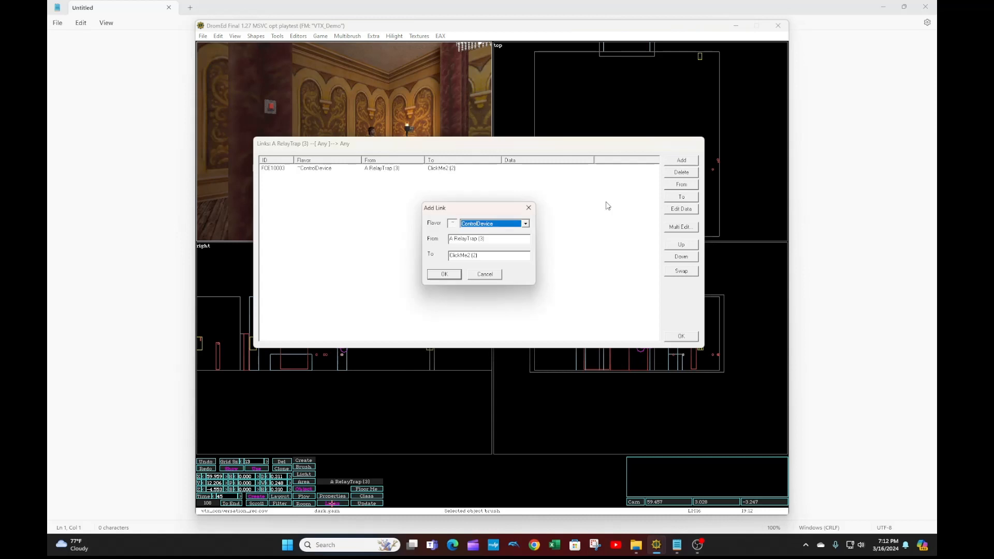
click(481, 274)
click(690, 338)
- Add a ControlDevice link from the relay trap to sound trap 4
click(716, 159)
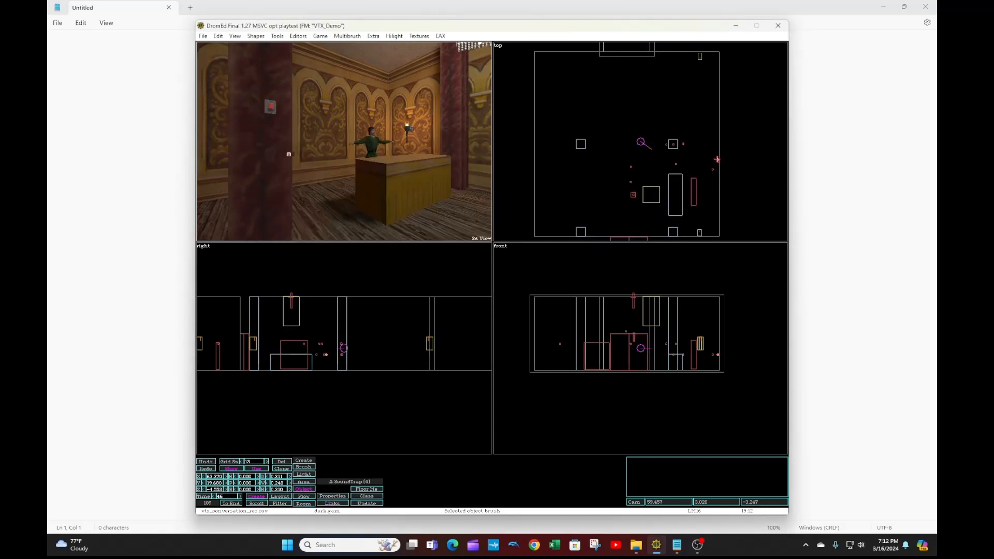
click(684, 144)
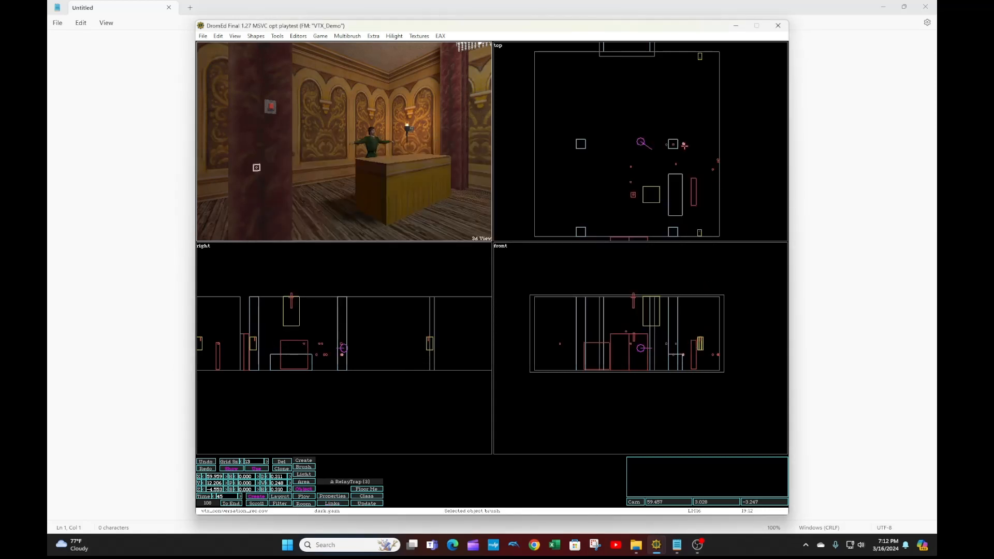
click(336, 503)
click(681, 160)
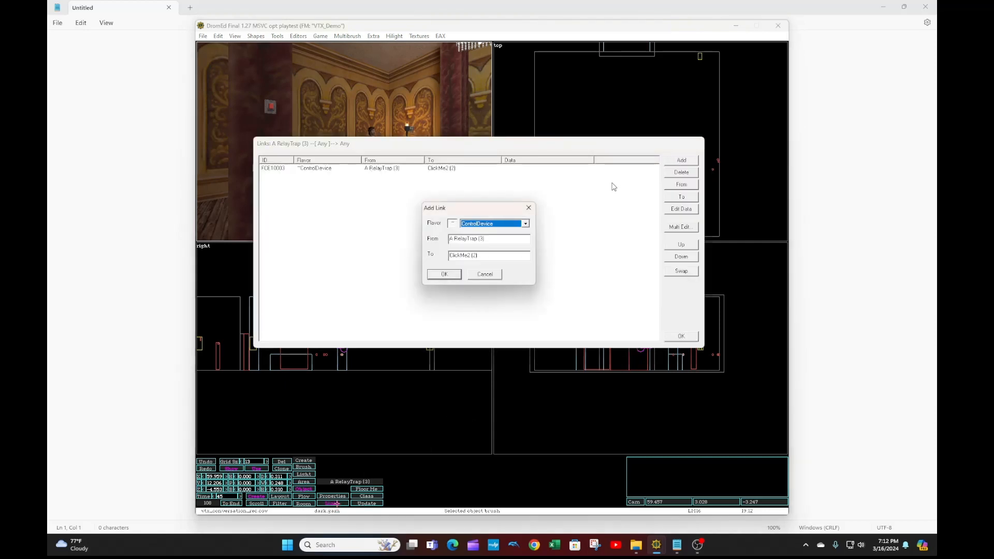
click(451, 225)
drag(488, 255, 434, 260)
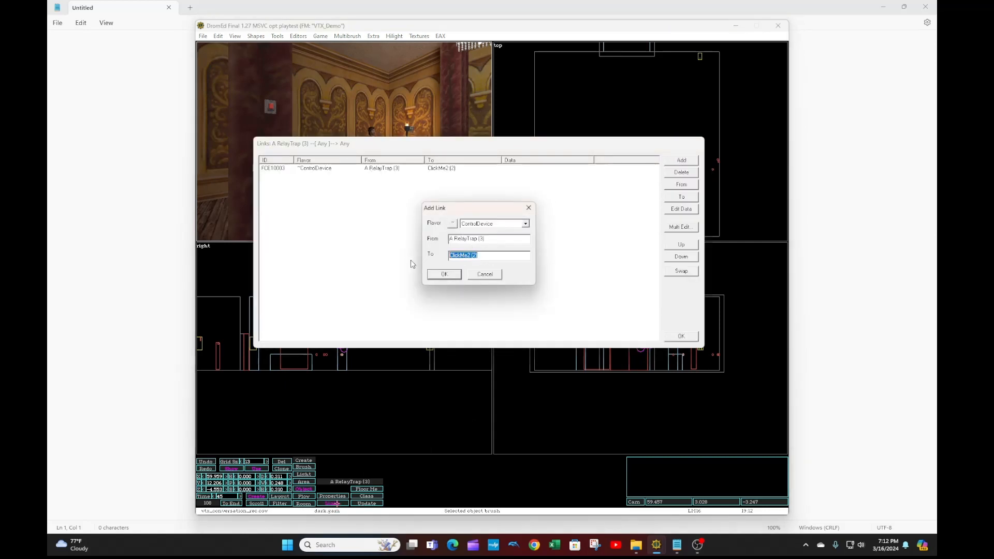
text(4)
click(444, 274)
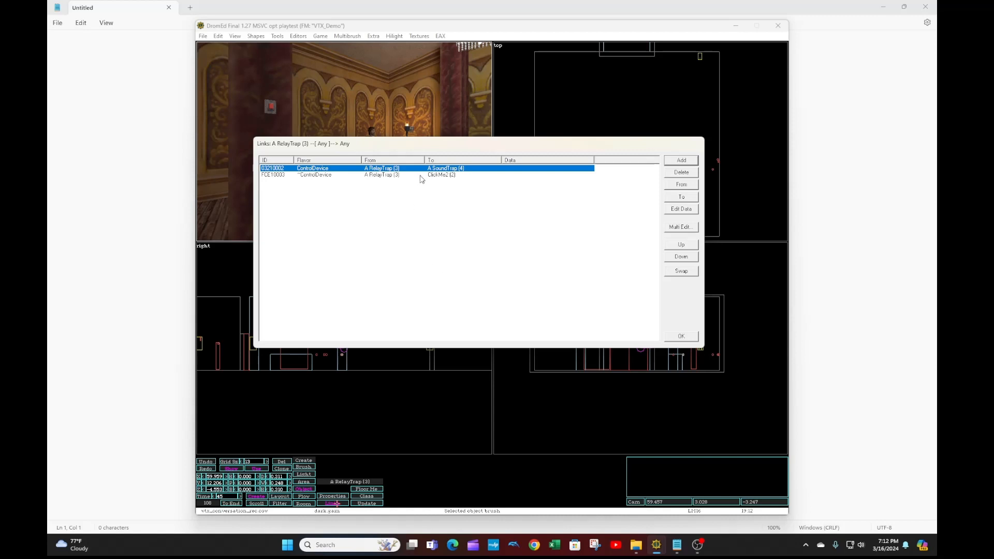
- Add a second ControlDevice link from the relay trap to emitter trap 60
click(667, 162)
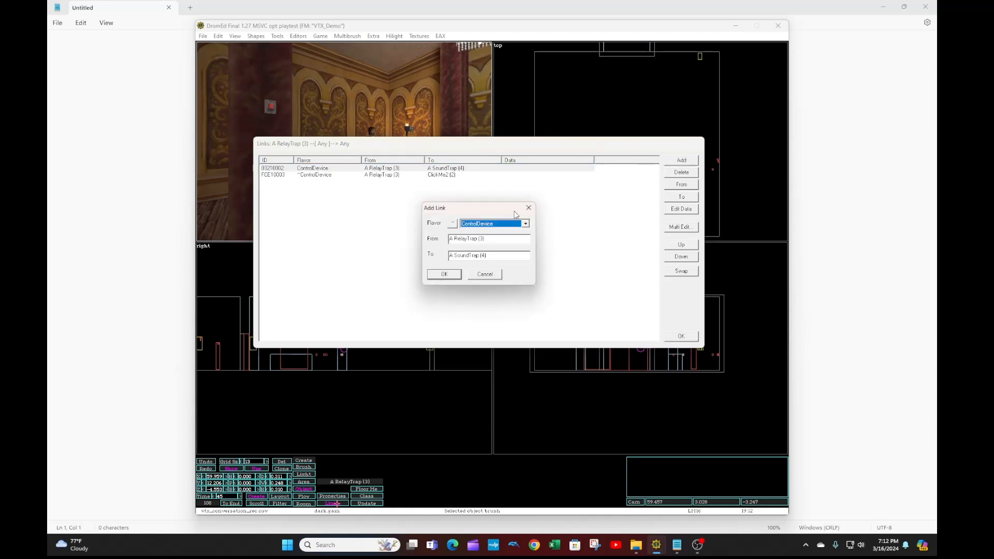
drag(483, 255, 423, 251)
text(60)
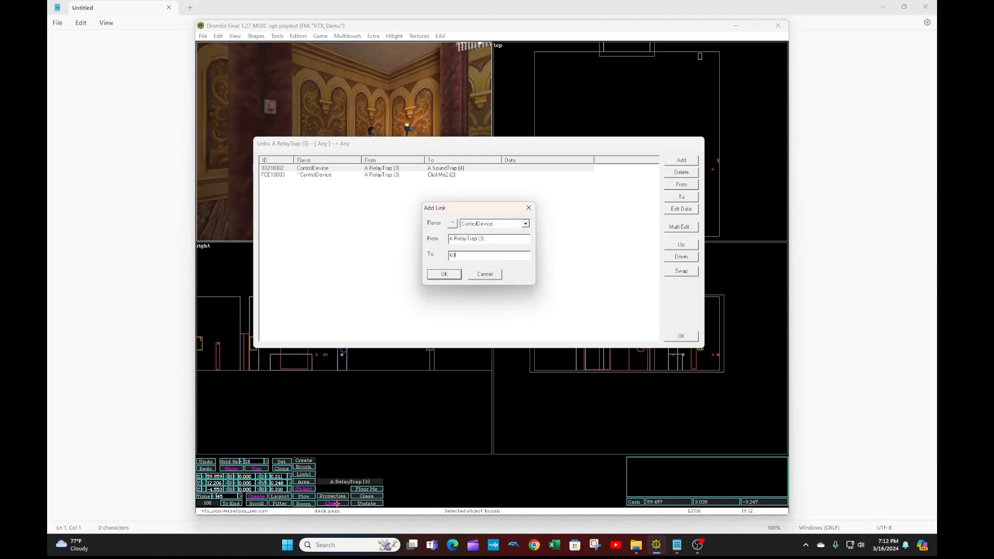
key(Return)
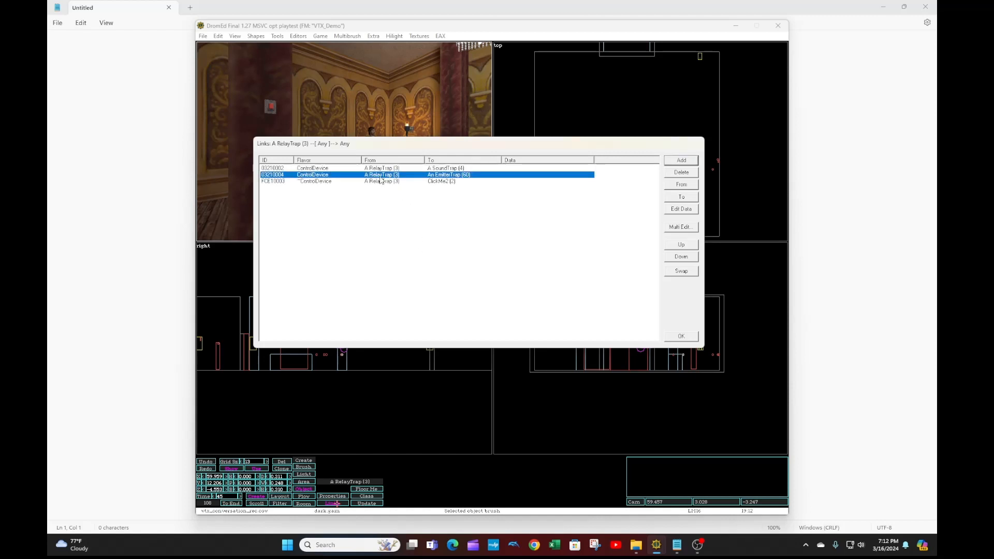
click(681, 337)
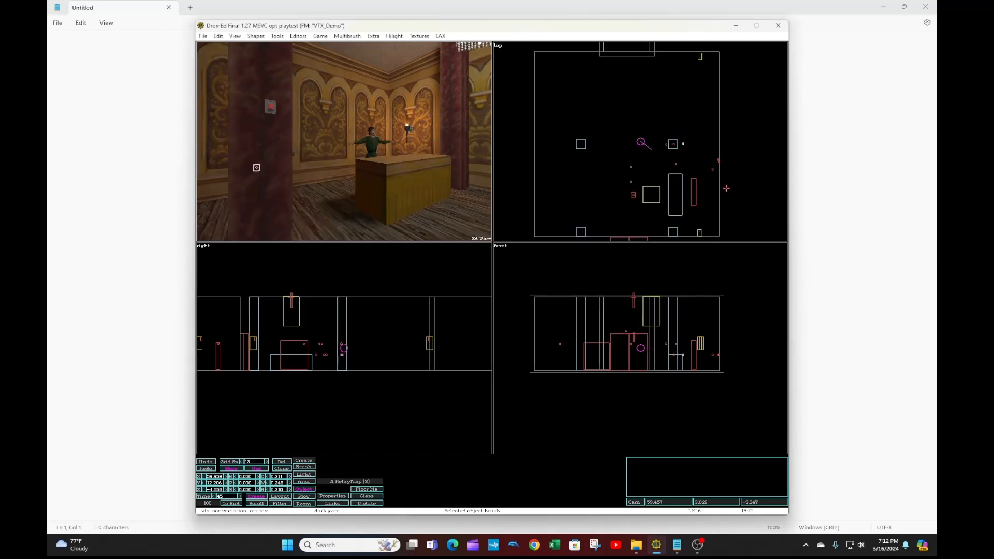
- Check ClickMe2's link to the relay trap, then playtest the conversation in game mode and return to the editor
key(shift+Tab)
click(337, 502)
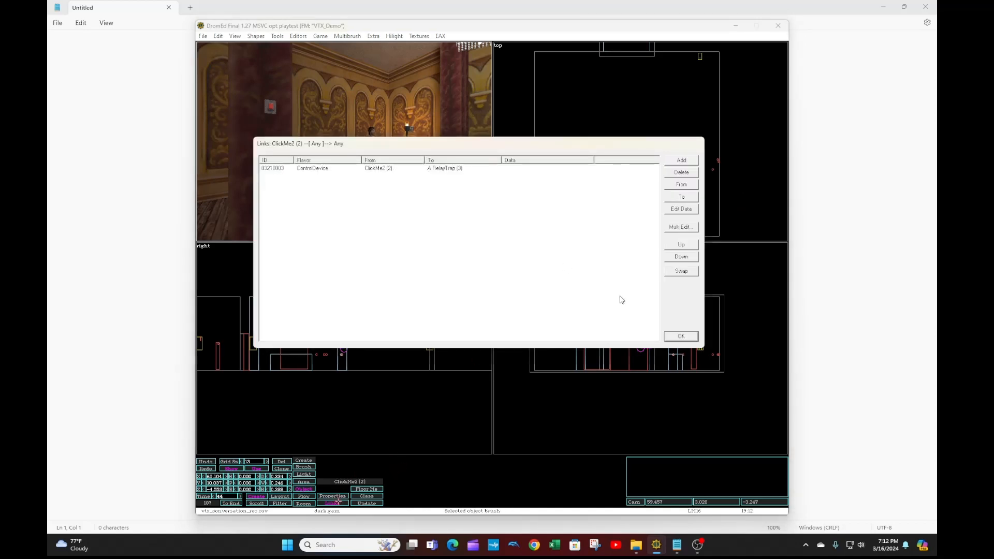
click(681, 336)
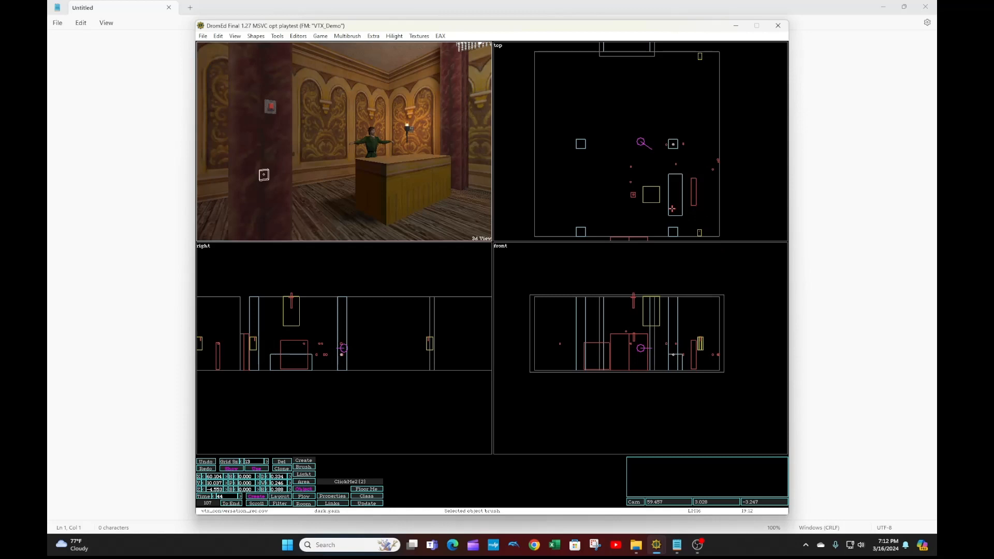
key(alt+g)
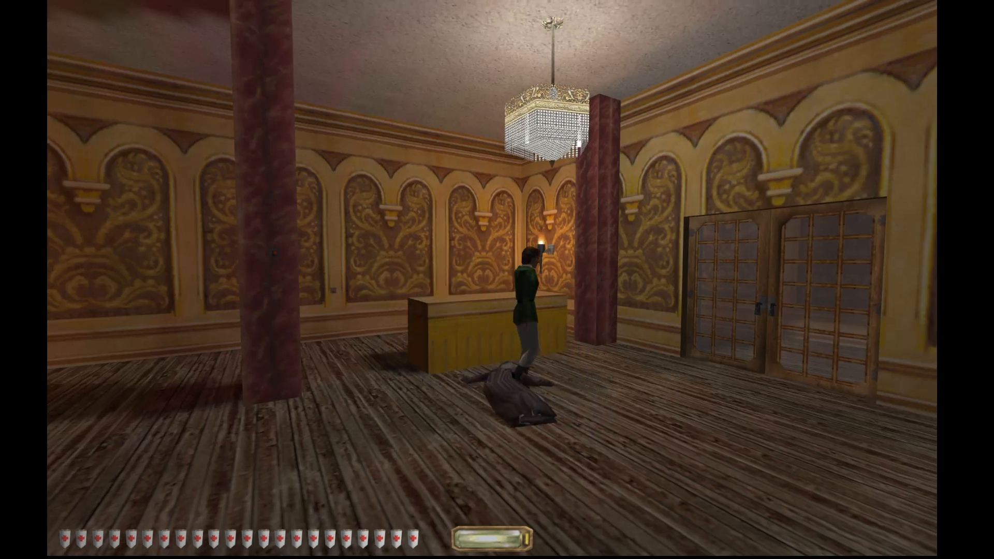
key(alt+e)
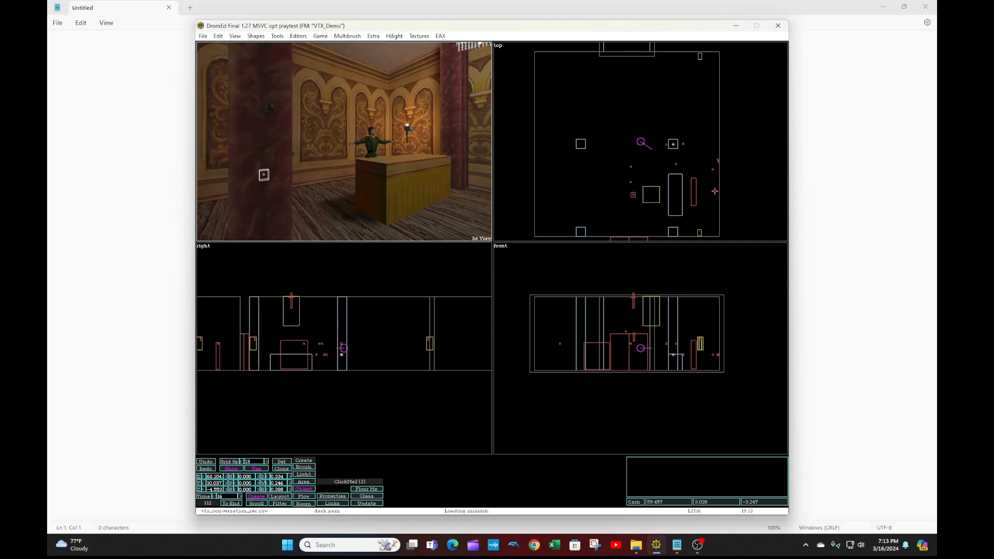
- Change the AI Hearing attribute of Actor2, the green-clad servant behind the counter
click(703, 189)
click(336, 496)
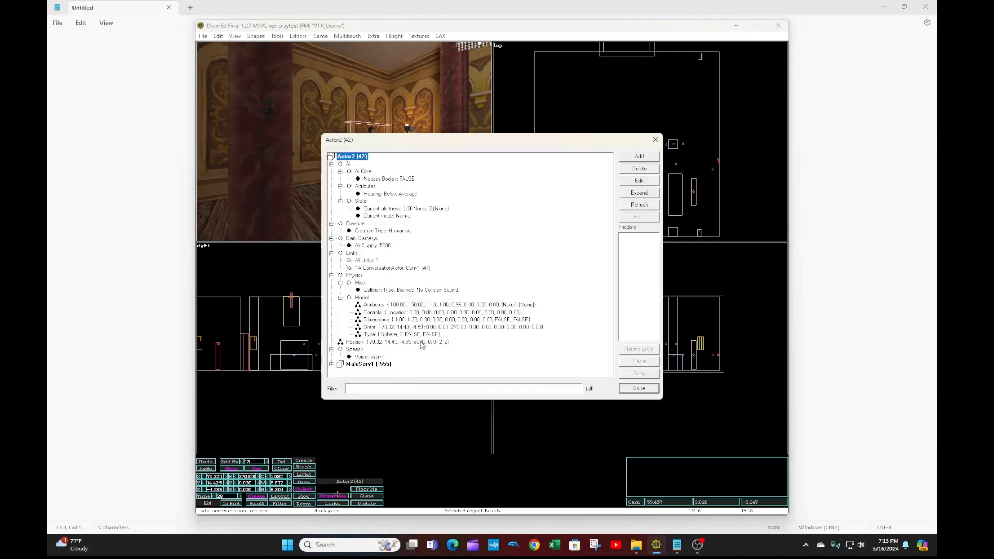
double_click(394, 197)
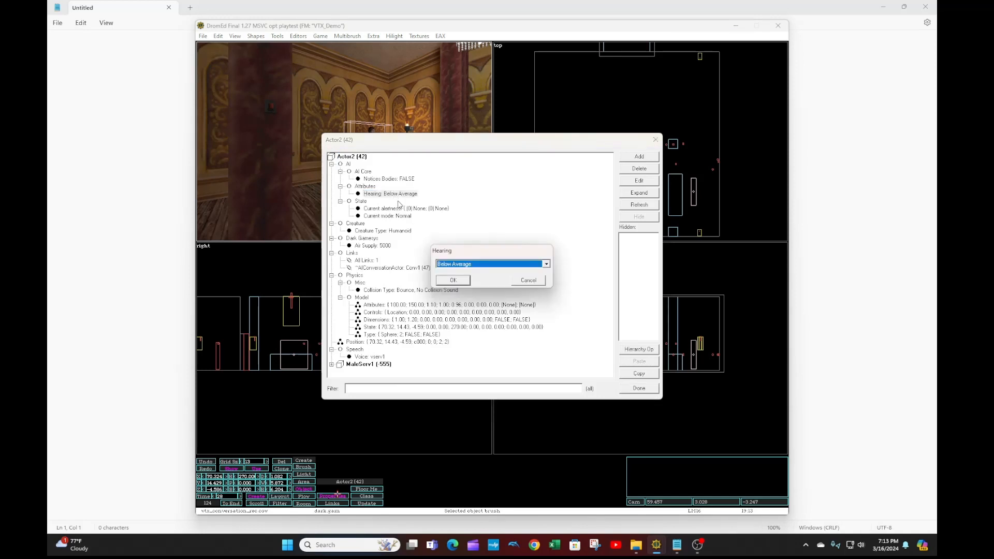
click(465, 263)
click(462, 279)
click(453, 280)
click(626, 388)
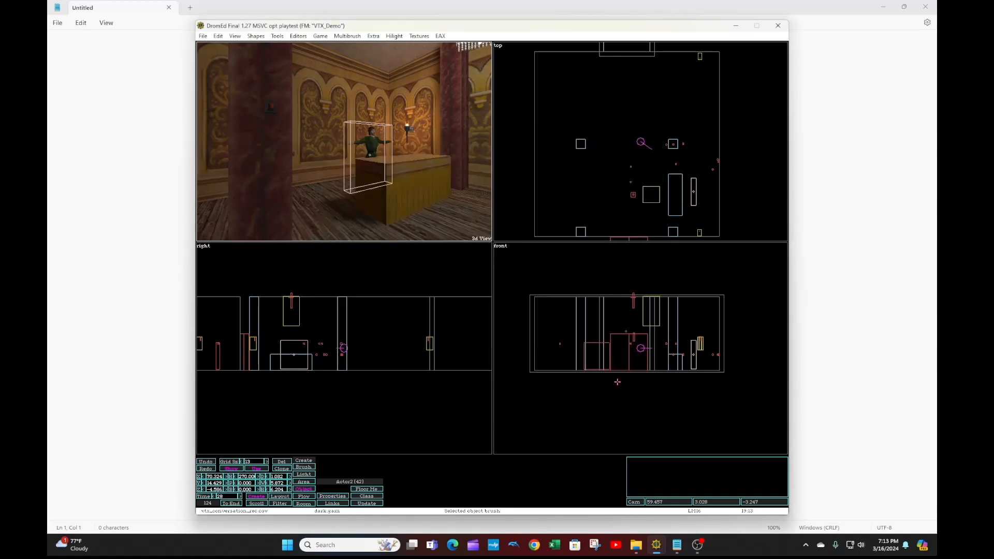
- Playtest the mission again, watching the trap sequence and the servant's behaviour around the doors, and return to the editor
key(alt+g)
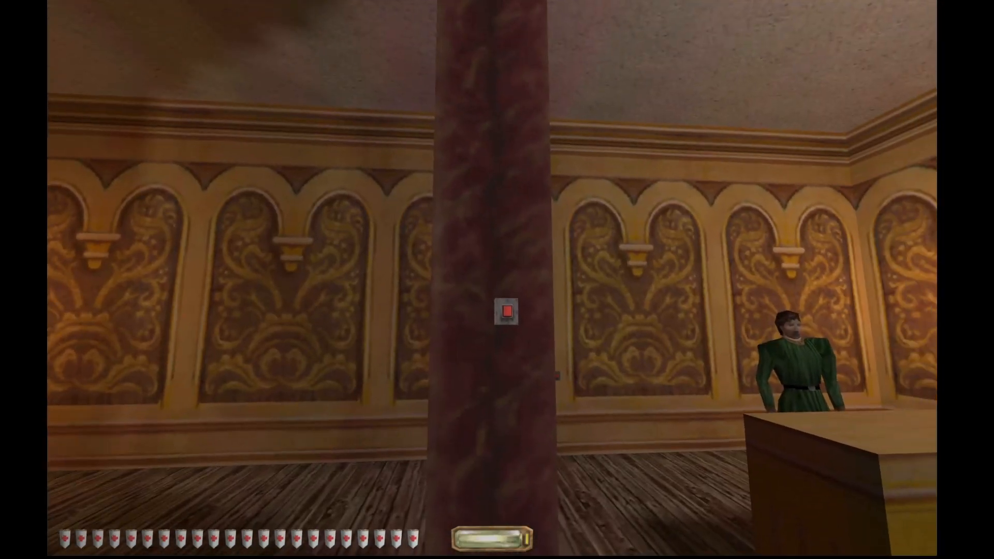
key(s)
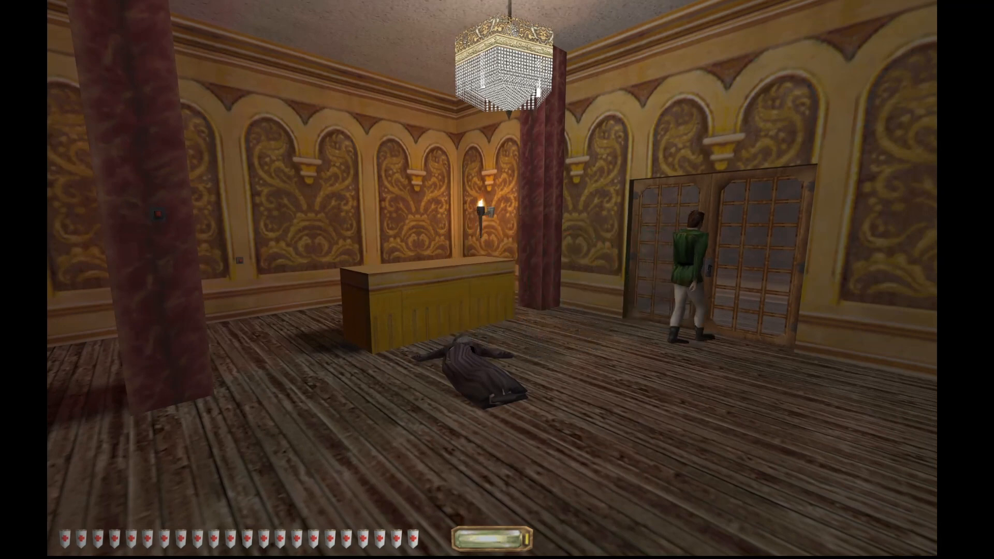
key(w)
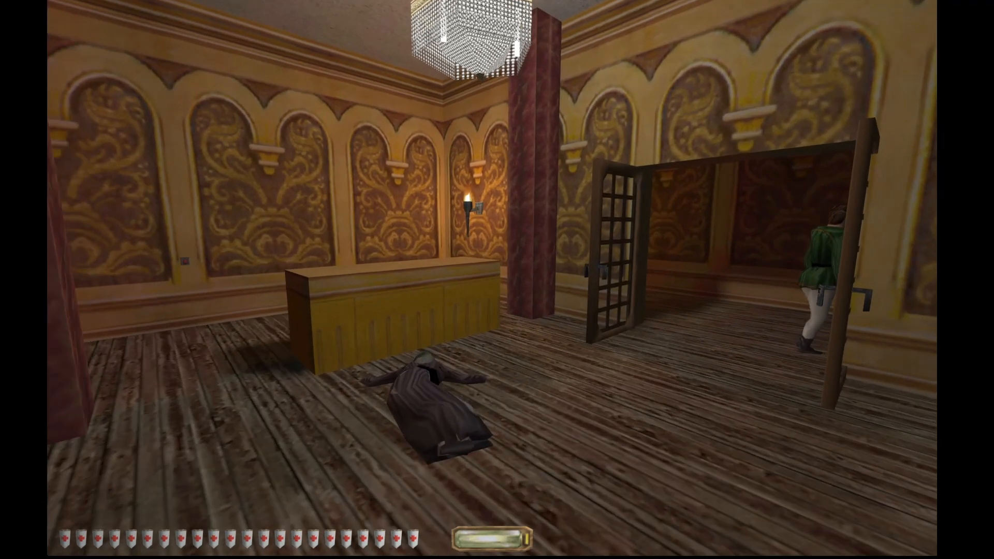
key(w)
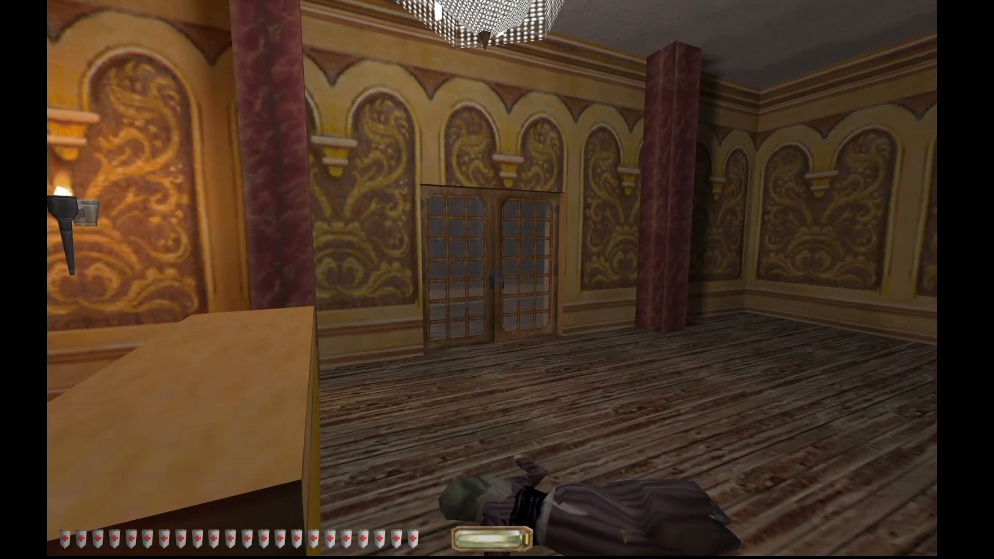
key(alt+e)
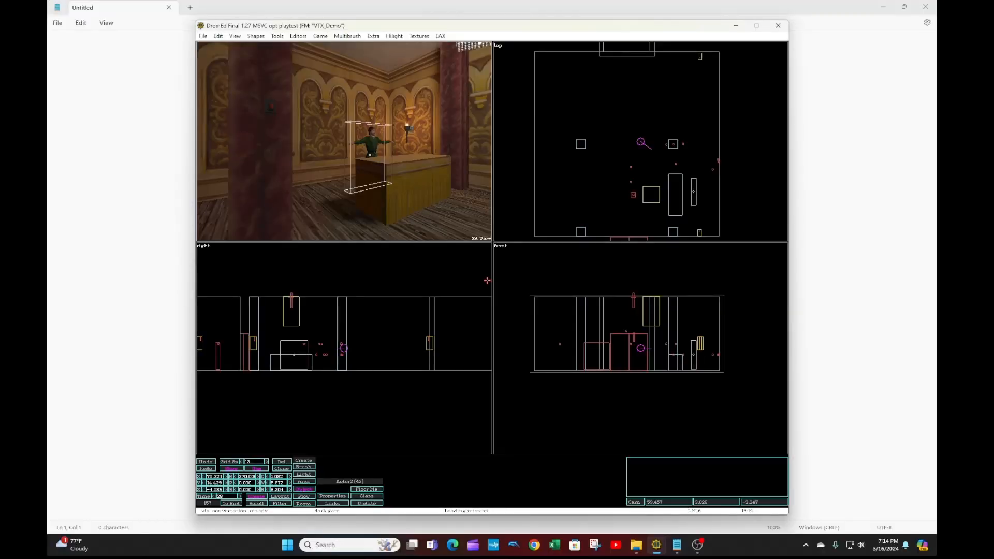